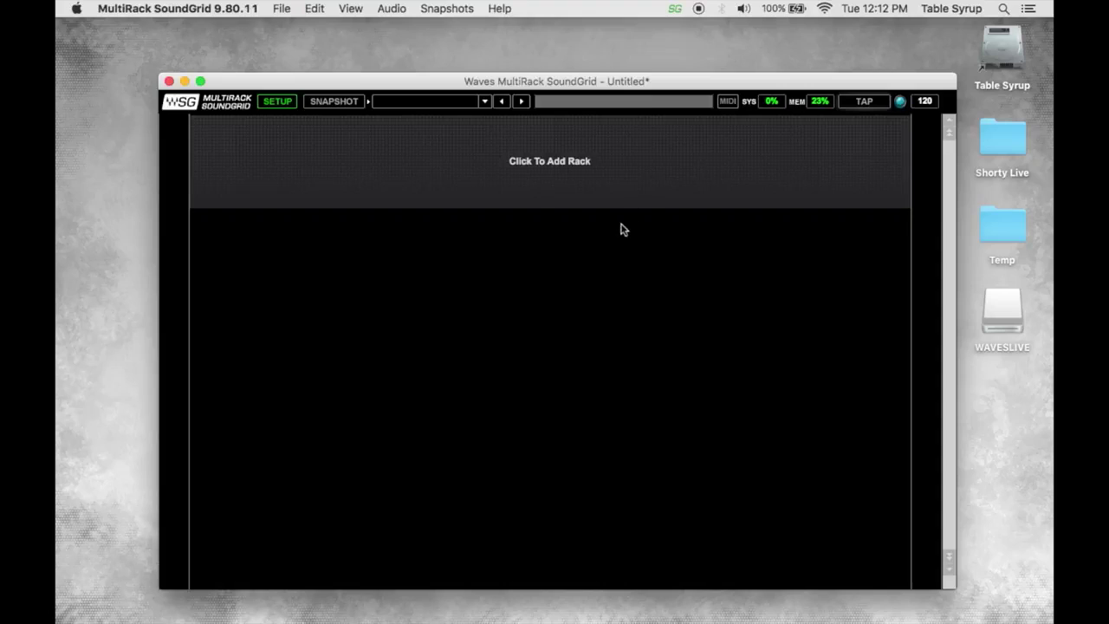
- Start adding racks with auto-routing, setting the first entry to two mono-to-mono racks
left_click(558, 187)
left_click_drag(585, 286, 587, 259)
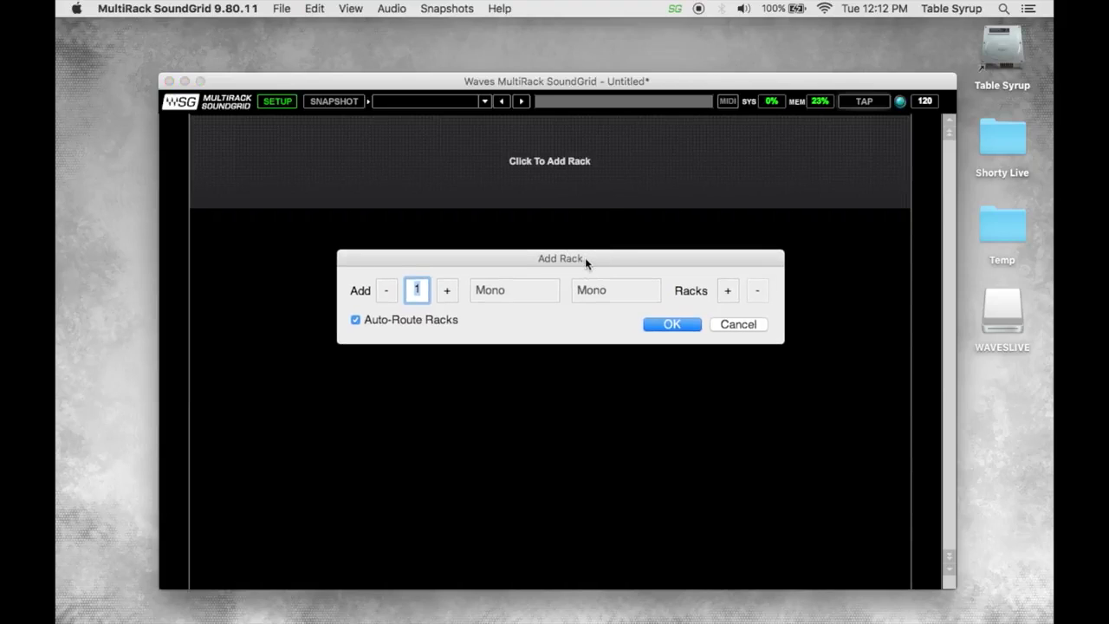
left_click(446, 292)
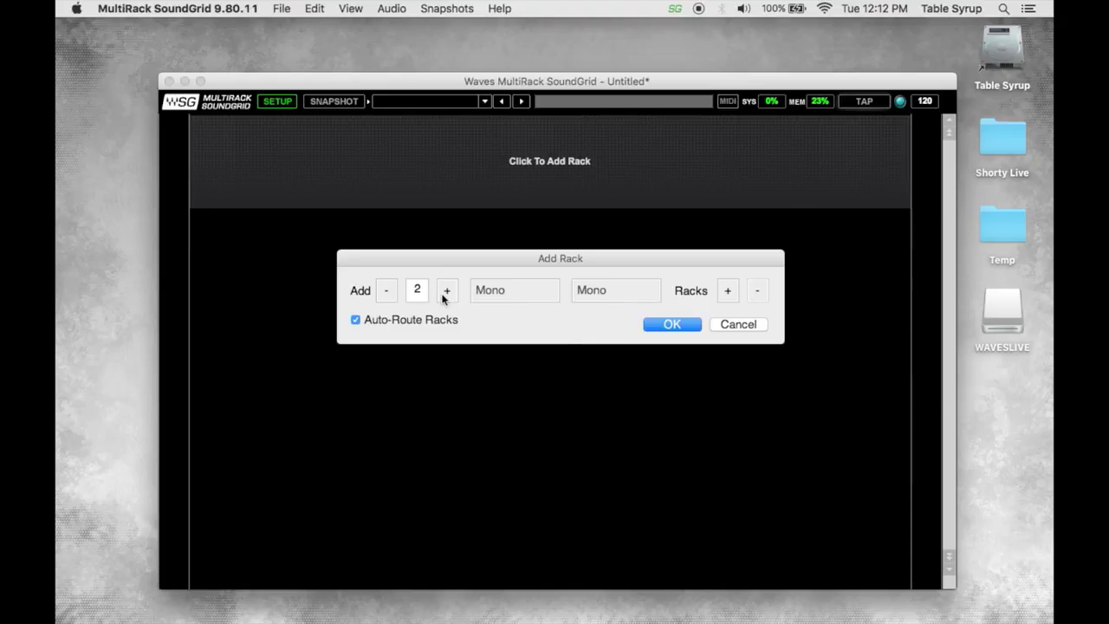
left_click(498, 295)
left_click(506, 310)
- Add entries for one stereo rack and one 5.0 Film rack, and create all the racks
left_click(728, 291)
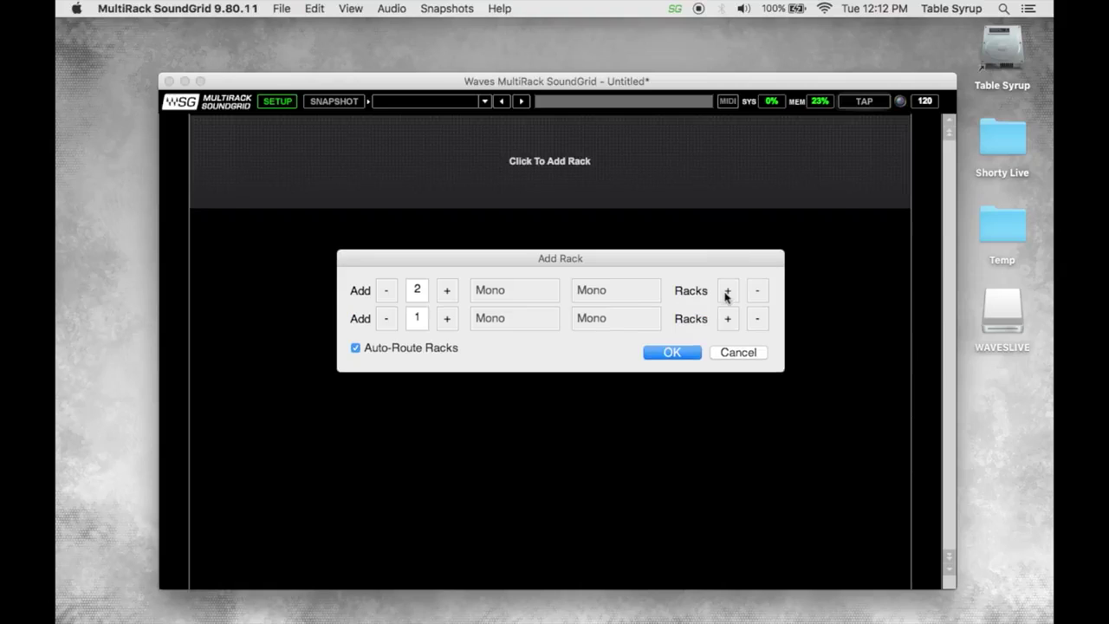
left_click(727, 318)
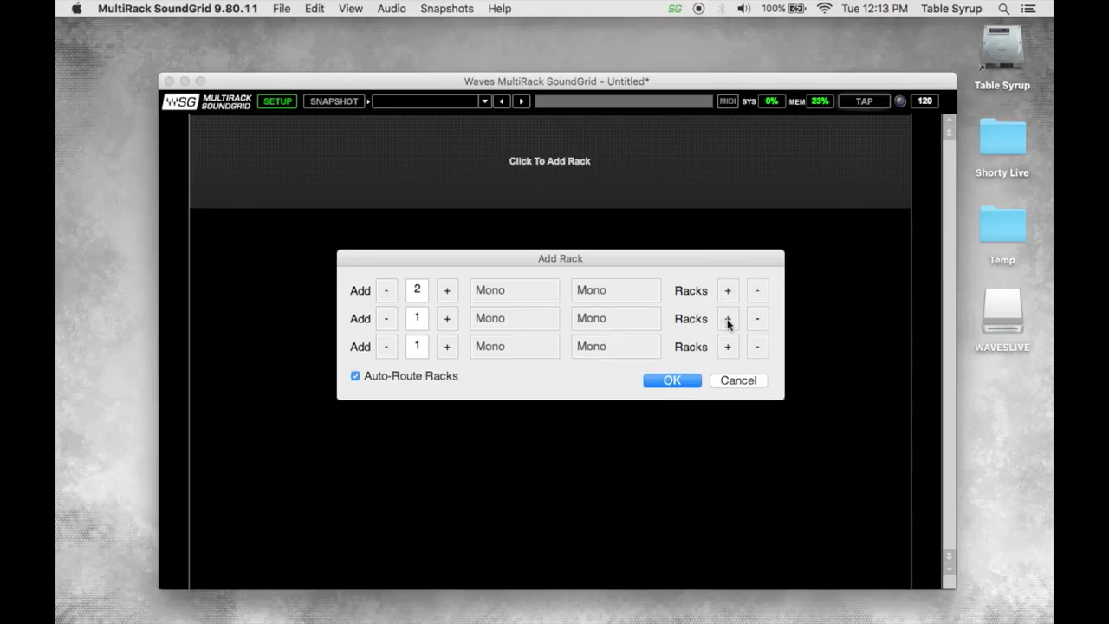
left_click(524, 319)
left_click(528, 364)
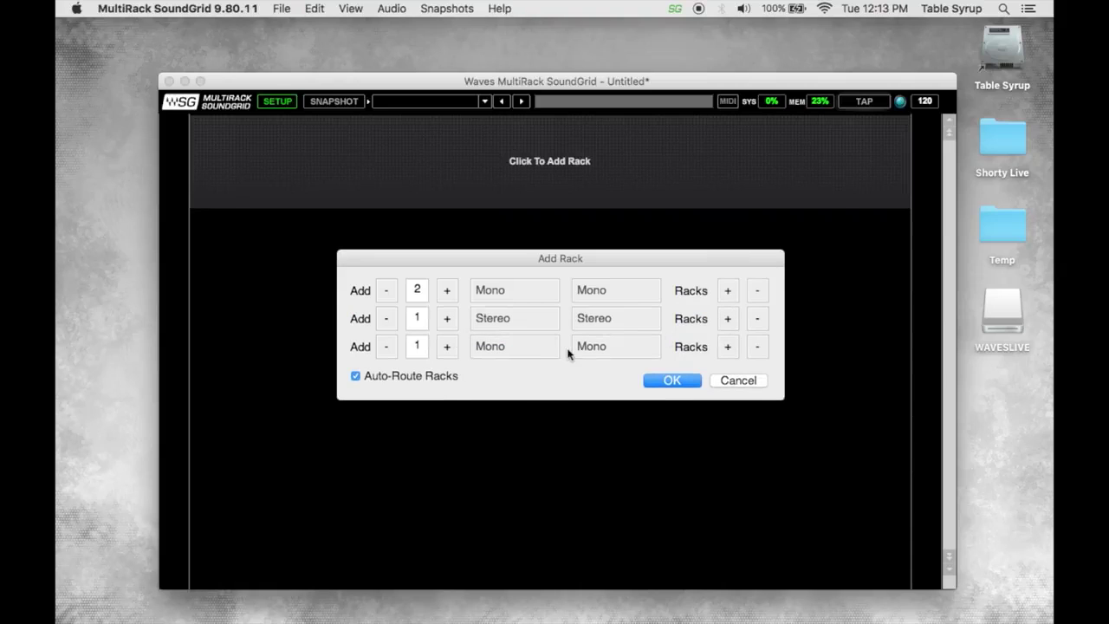
left_click(544, 351)
mouse_move(531, 395)
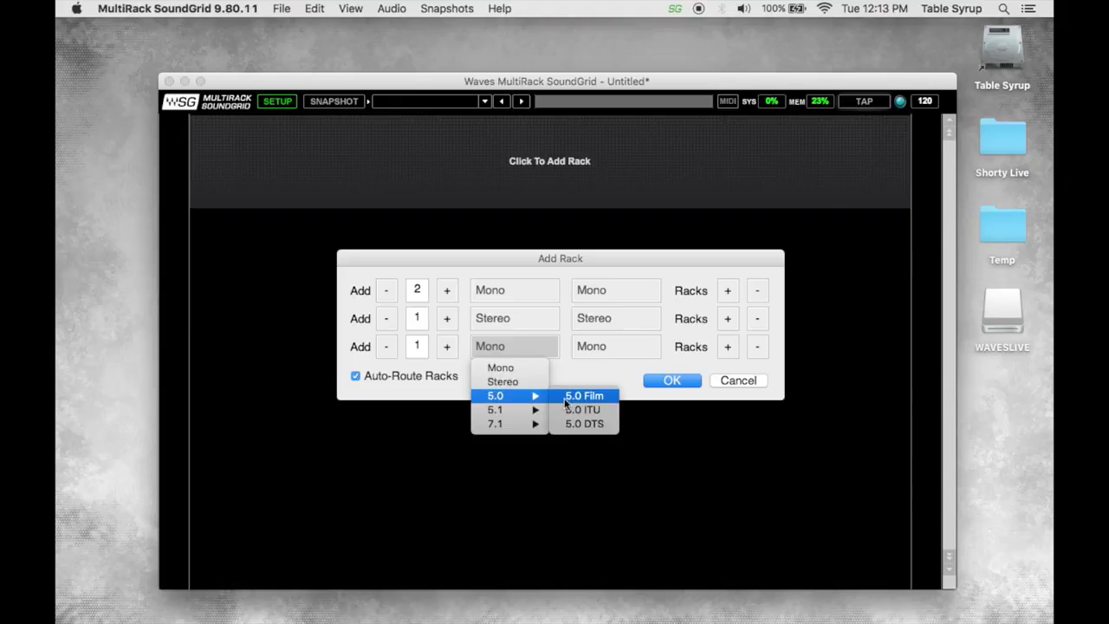
left_click(572, 396)
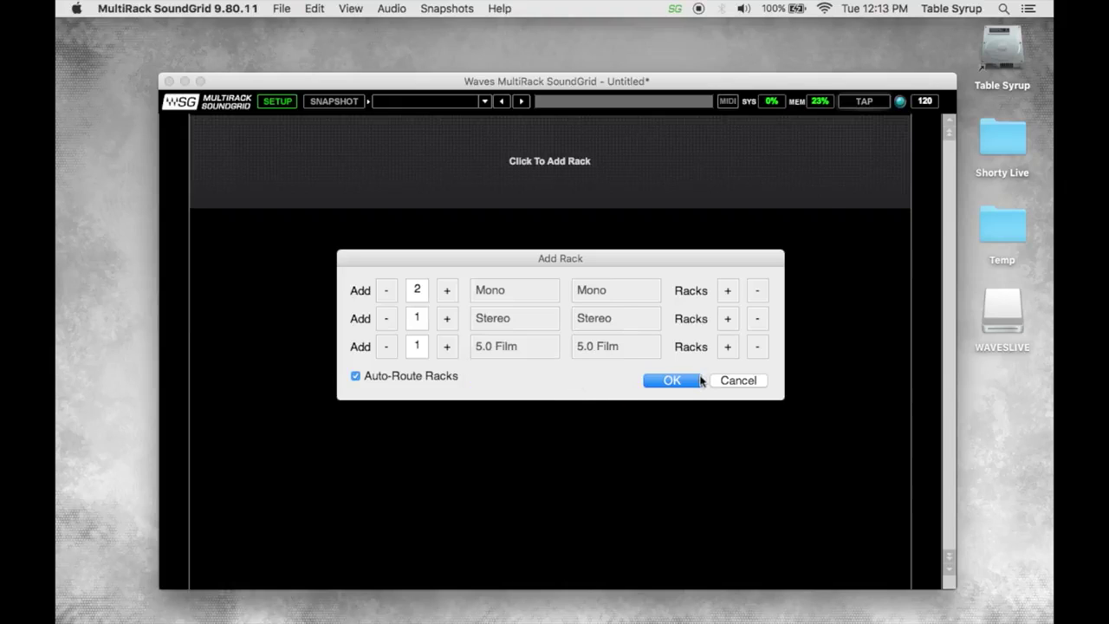
left_click(688, 384)
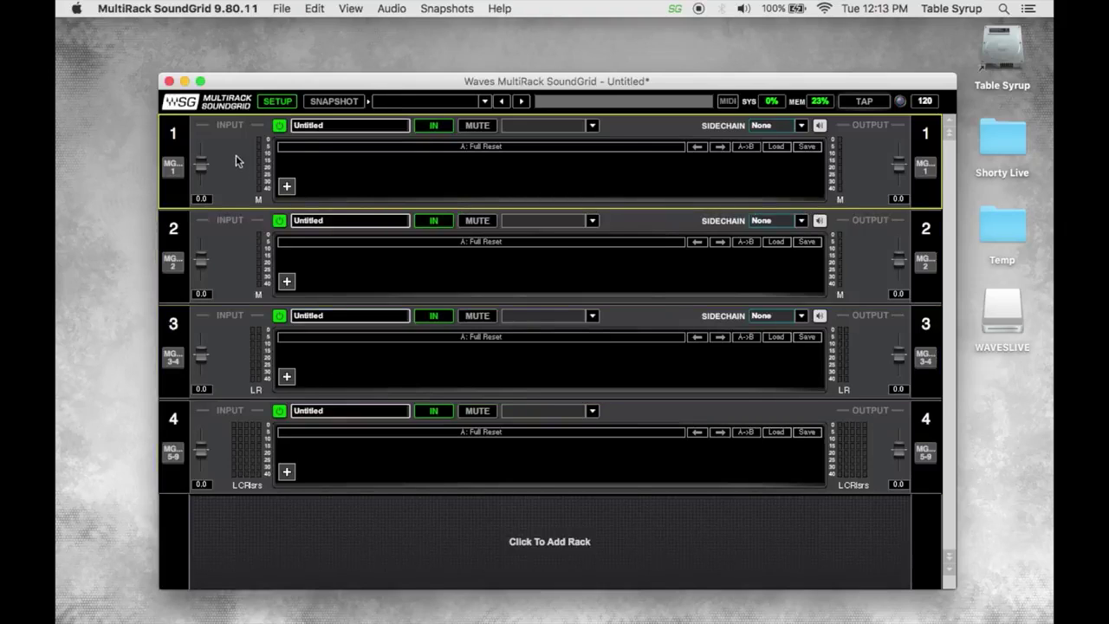
- Examine the input and output routing options of rack 1, including the mono MGB-1 channels
left_click(173, 167)
mouse_move(173, 164)
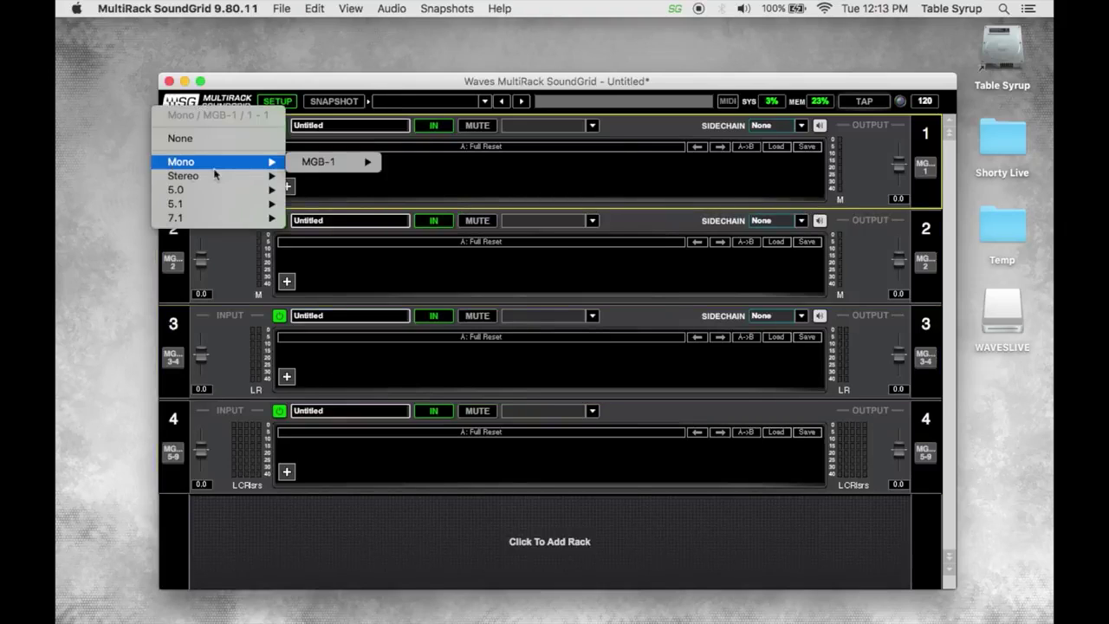
mouse_move(301, 165)
left_click(934, 184)
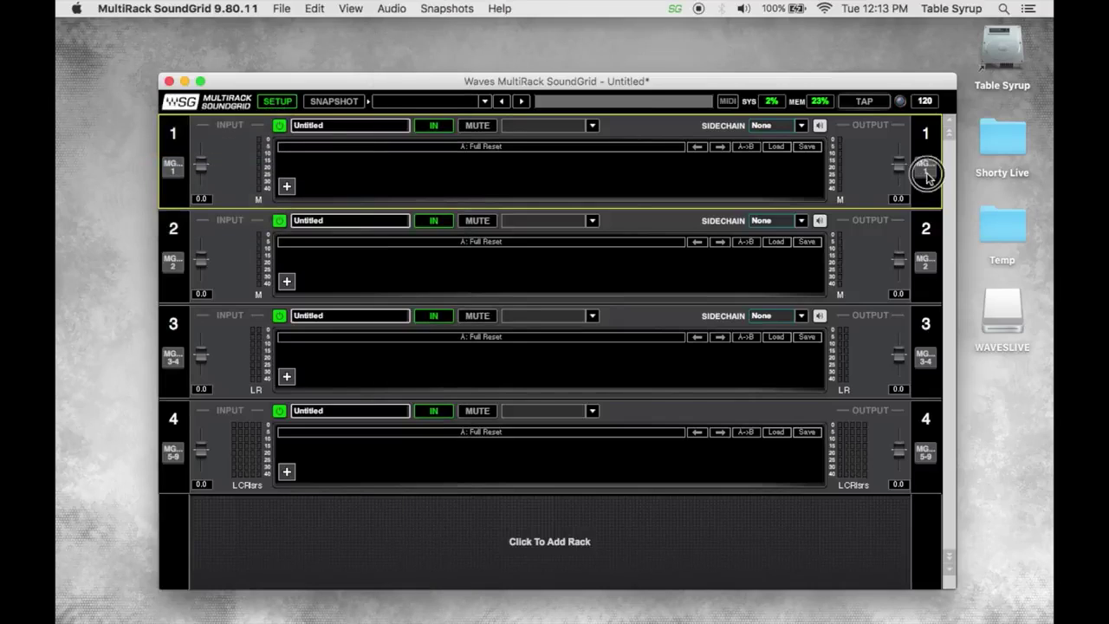
left_click(926, 169)
mouse_move(929, 162)
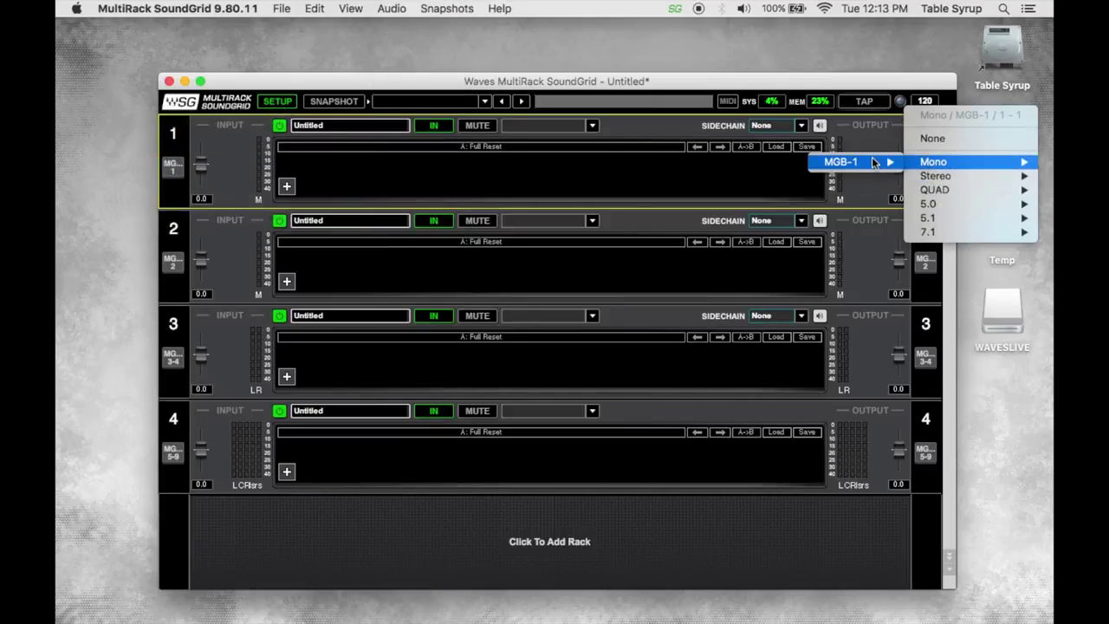
left_click(871, 254)
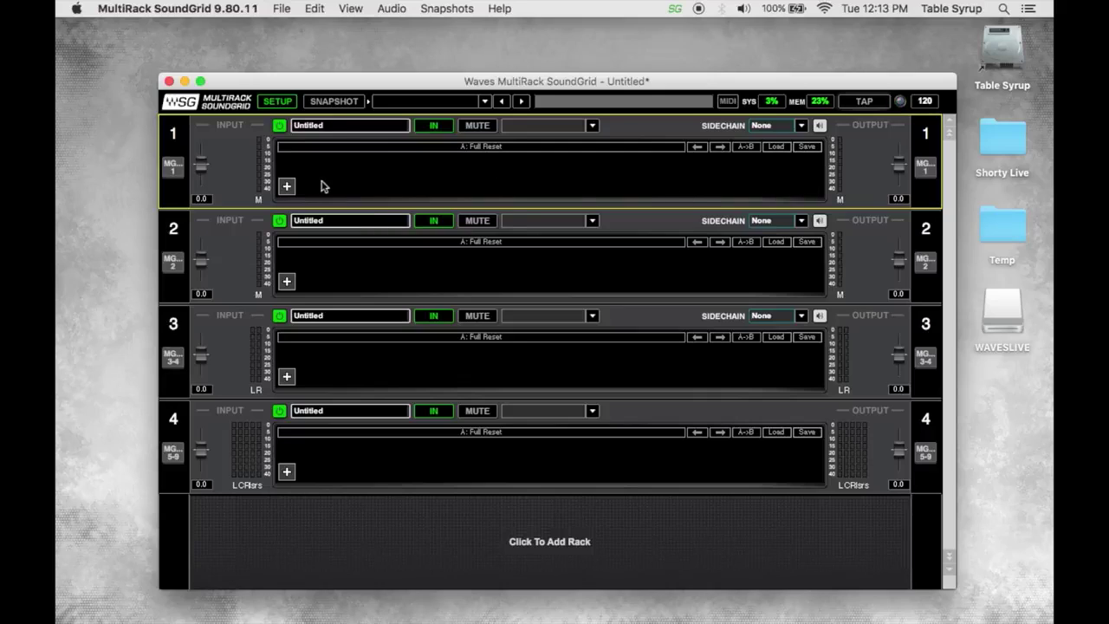
- Insert the C6 dynamics plug-in into the first slot of rack 1
left_click(287, 187)
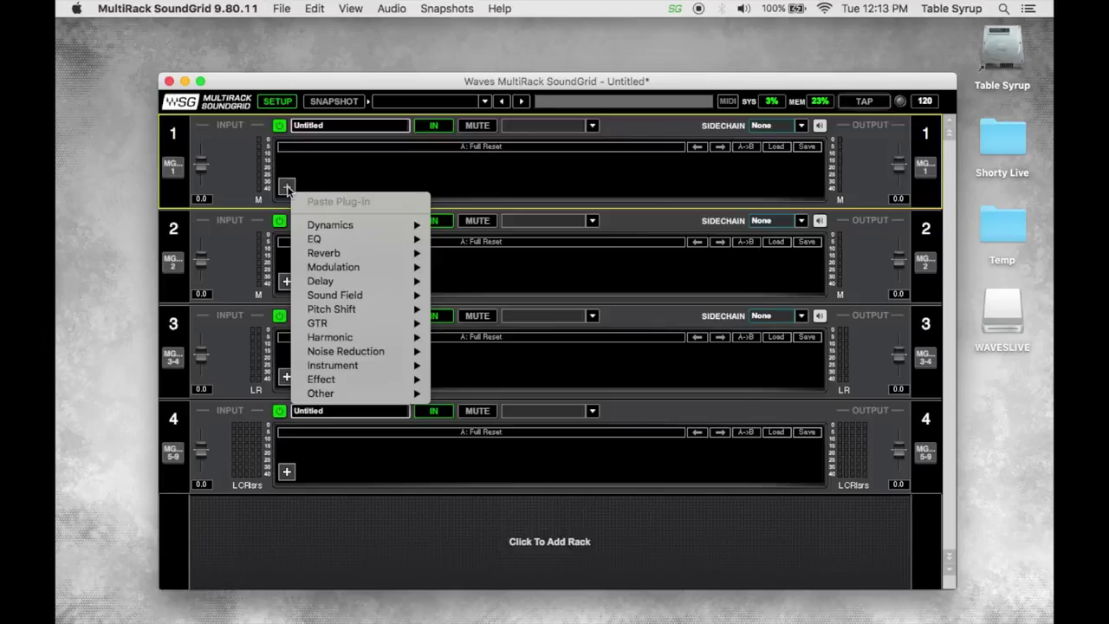
mouse_move(318, 230)
mouse_move(322, 254)
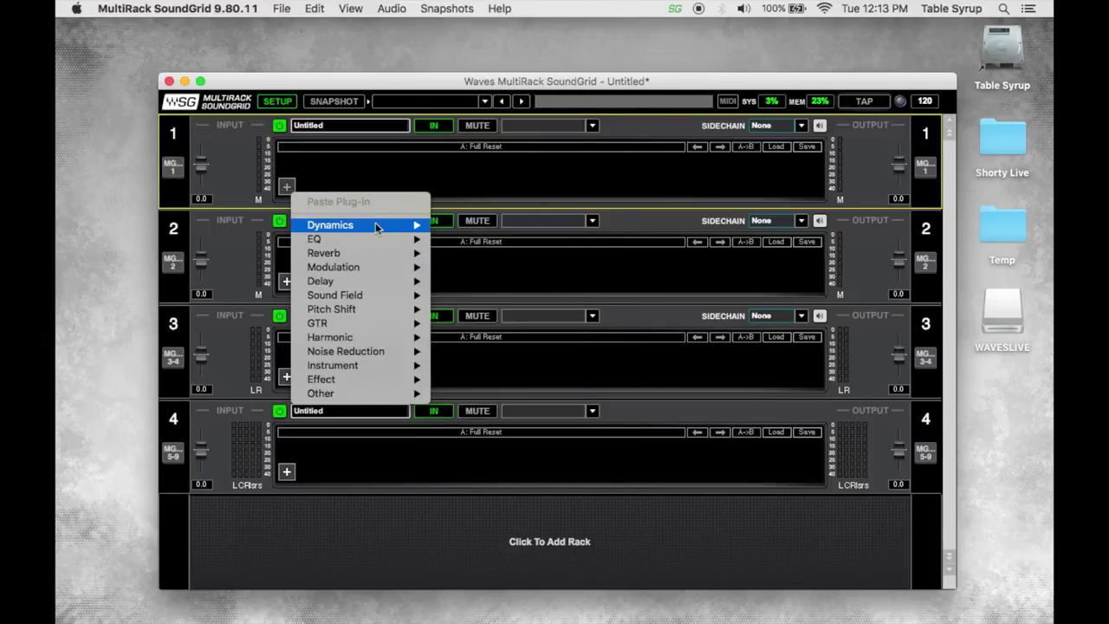
mouse_move(375, 226)
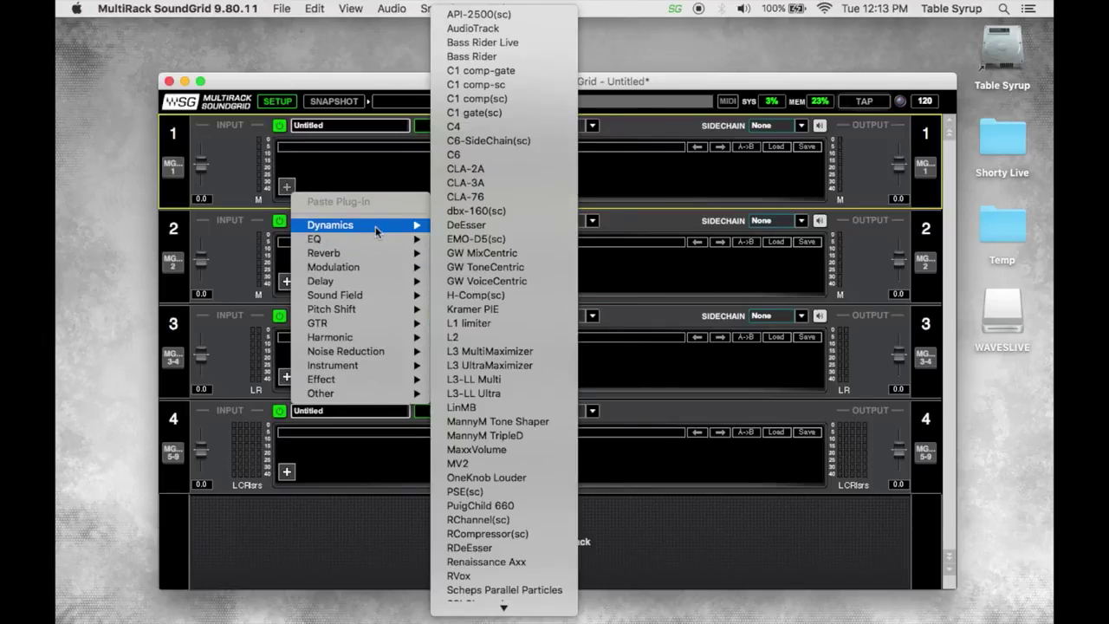
left_click(485, 154)
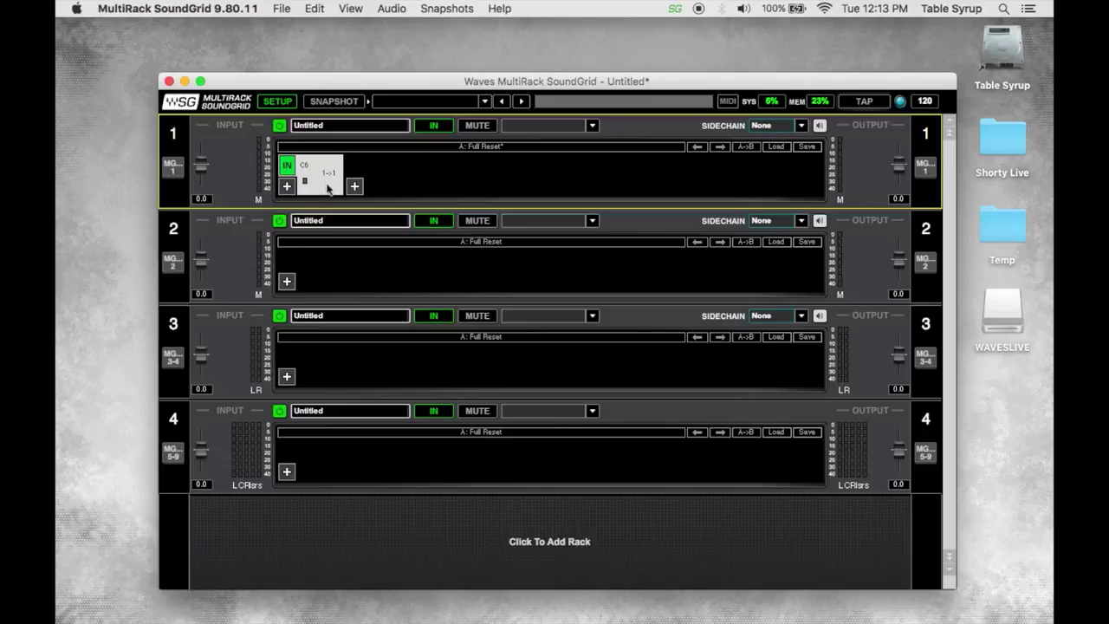
- Open the C6 plug-in in rack 1 and load its Pooch Vocal factory preset
double_click(323, 183)
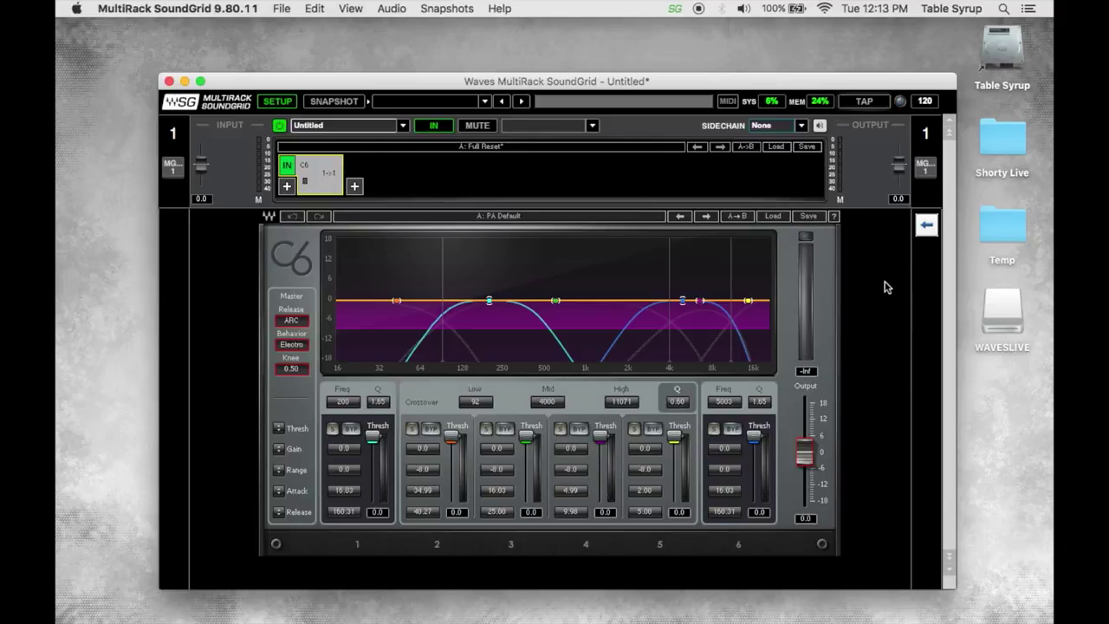
left_click(776, 217)
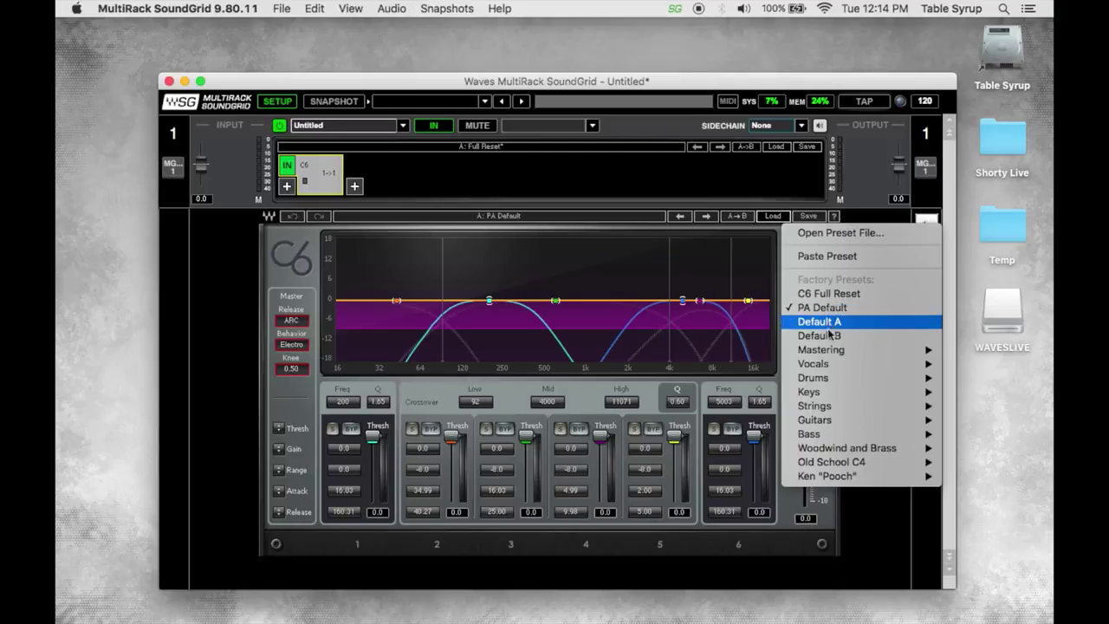
mouse_move(832, 475)
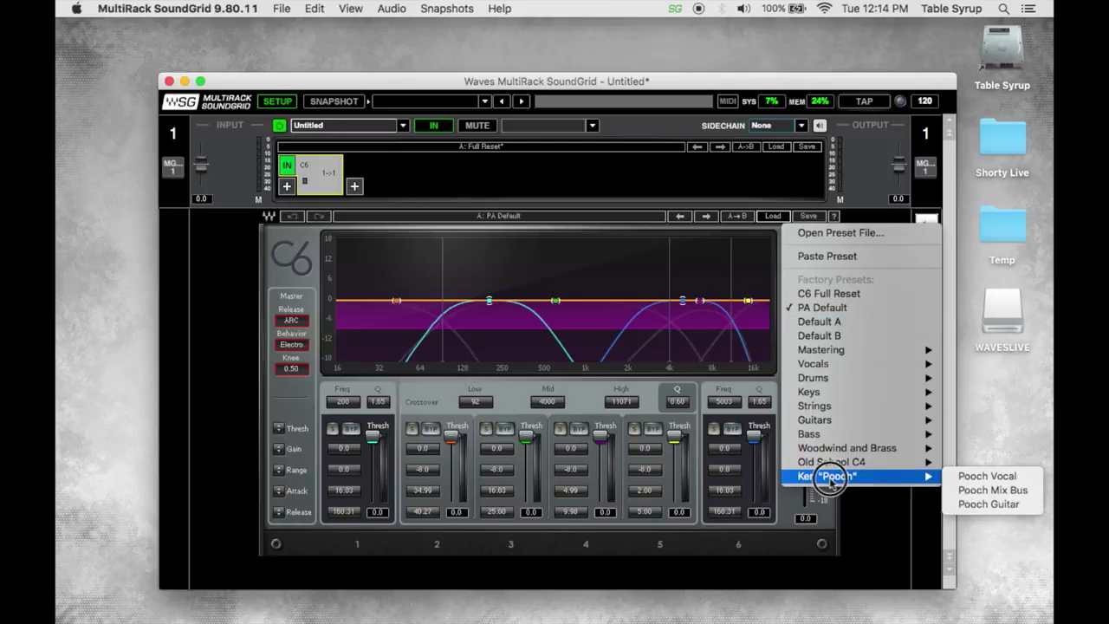
left_click(963, 476)
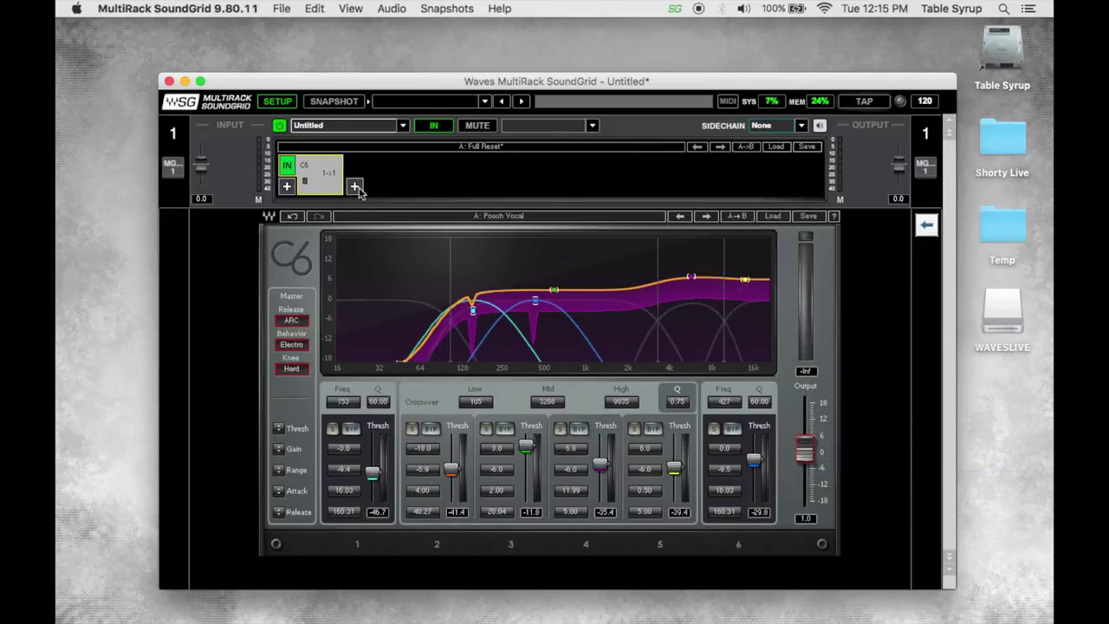
- Insert the PSE dynamics plug-in after the C6 in rack 1
left_click(355, 187)
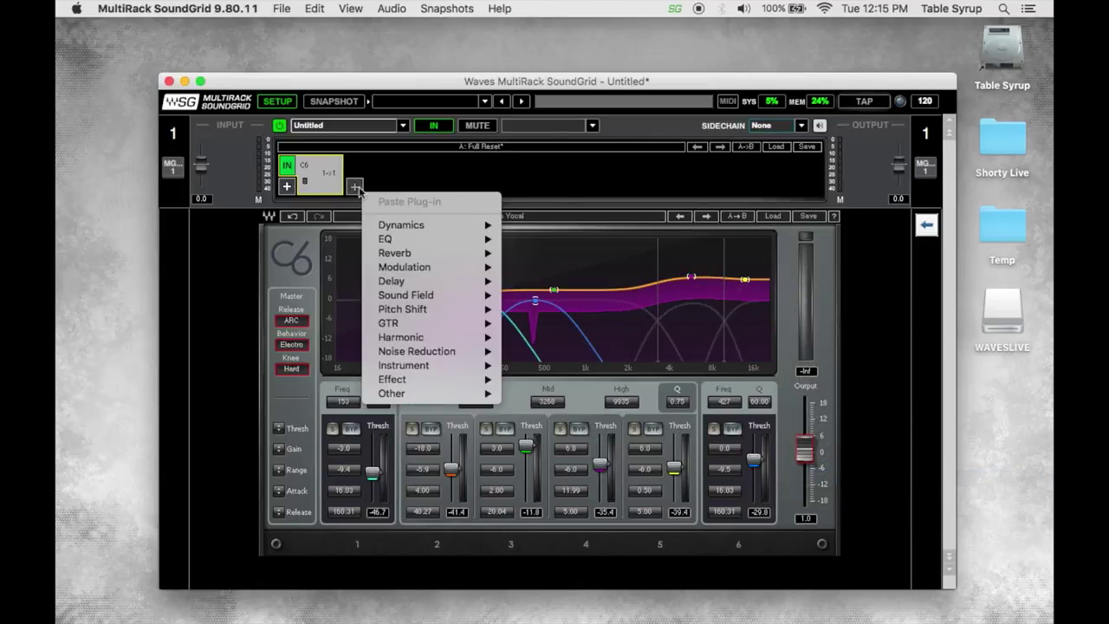
mouse_move(449, 247)
mouse_move(450, 226)
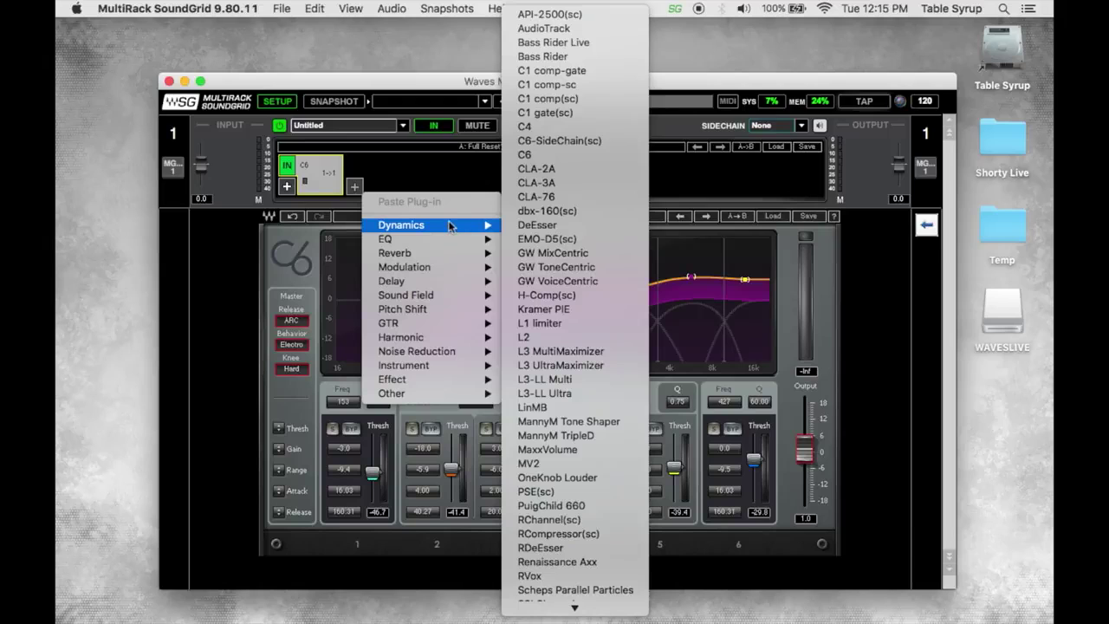
left_click(585, 492)
- Open the PSE plug-in and set its threshold to -47 and its range to -15
left_click(385, 175)
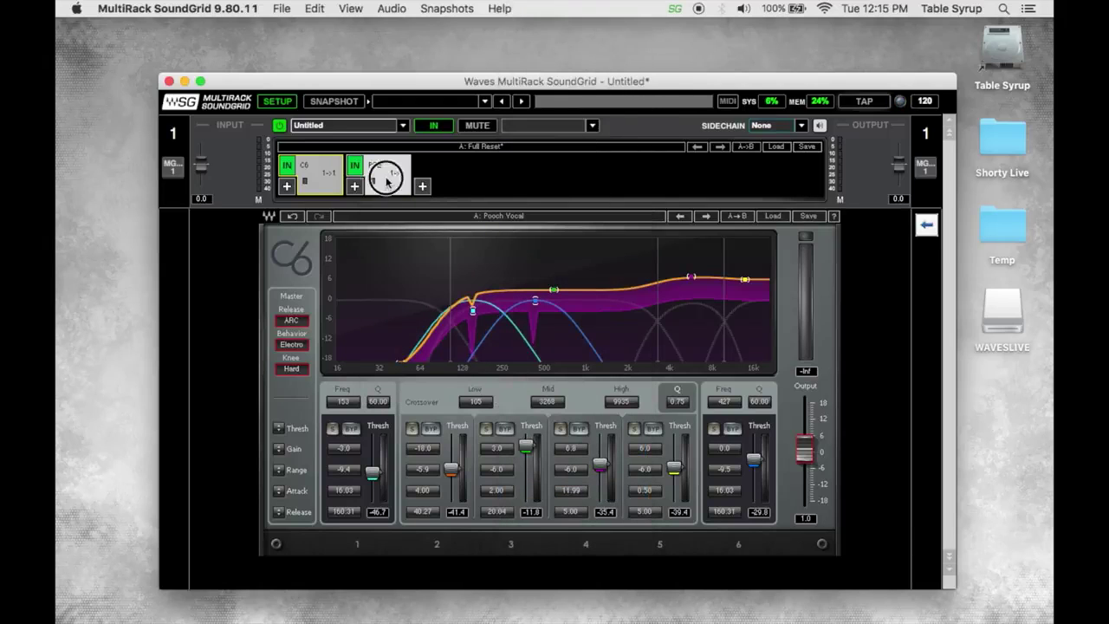
left_click(387, 180)
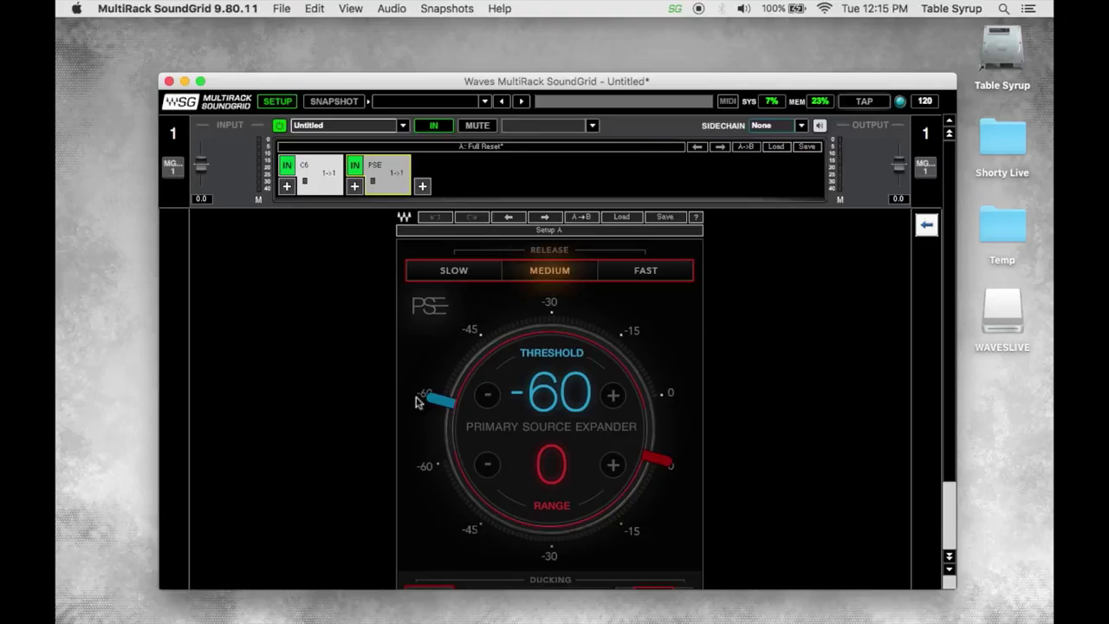
left_click_drag(433, 400, 474, 347)
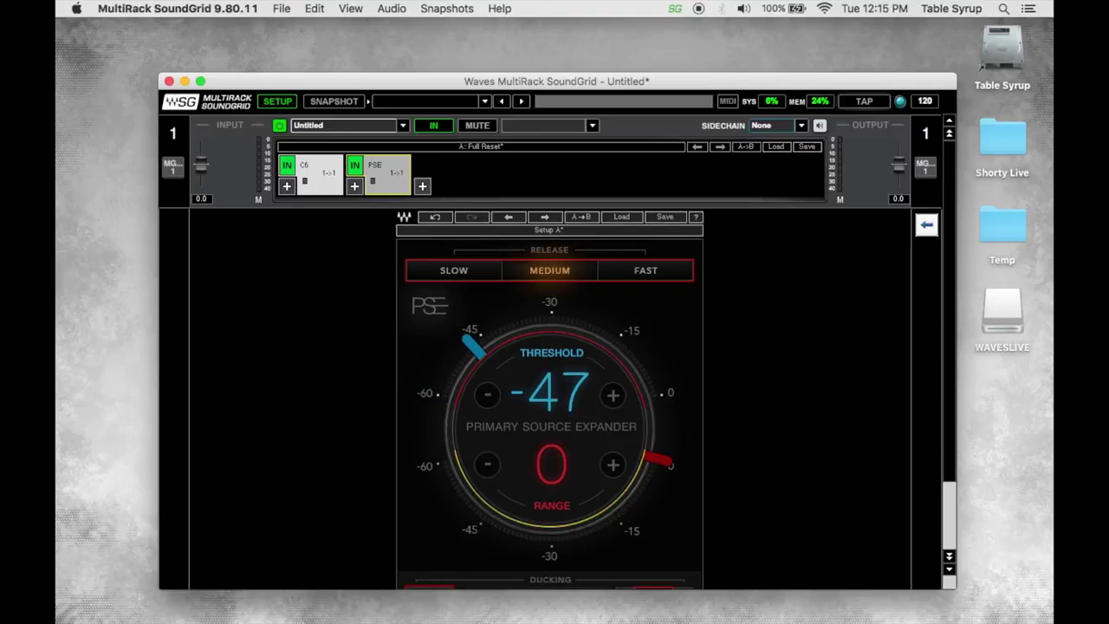
left_click_drag(657, 458, 619, 519)
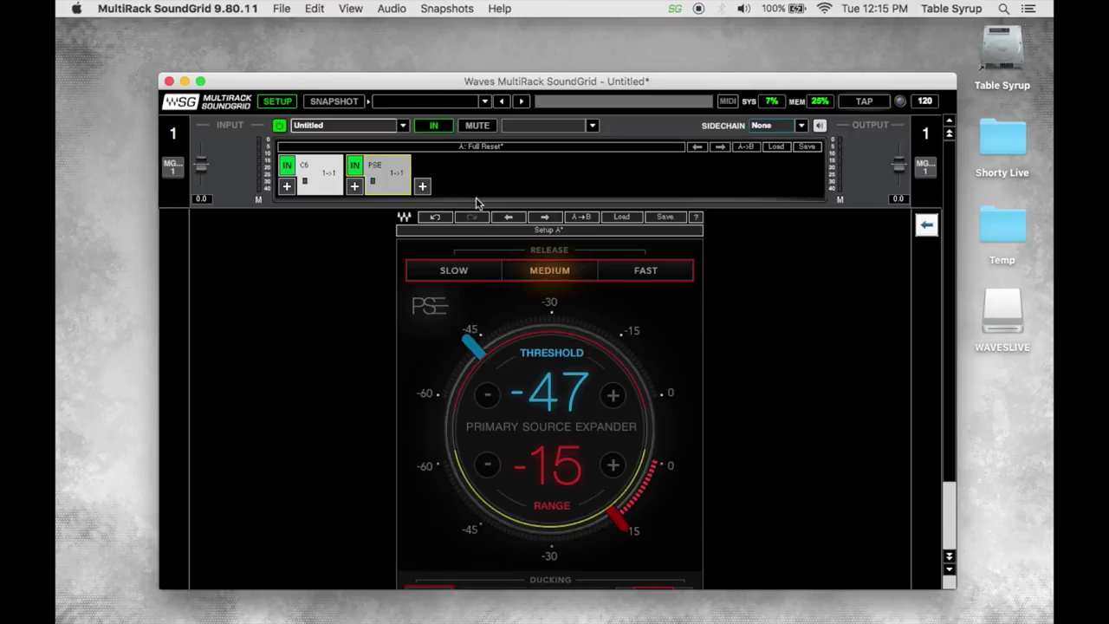
- Move the PSE ahead of the C6 in rack 1's chain and view each plug-in
left_click_drag(397, 179, 310, 189)
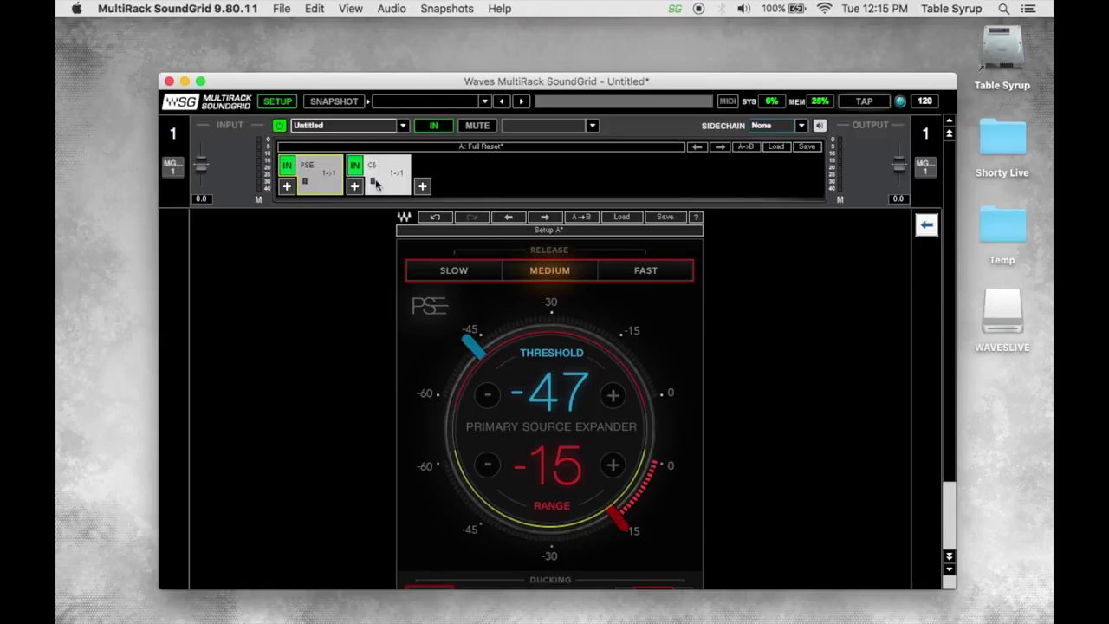
left_click(373, 180)
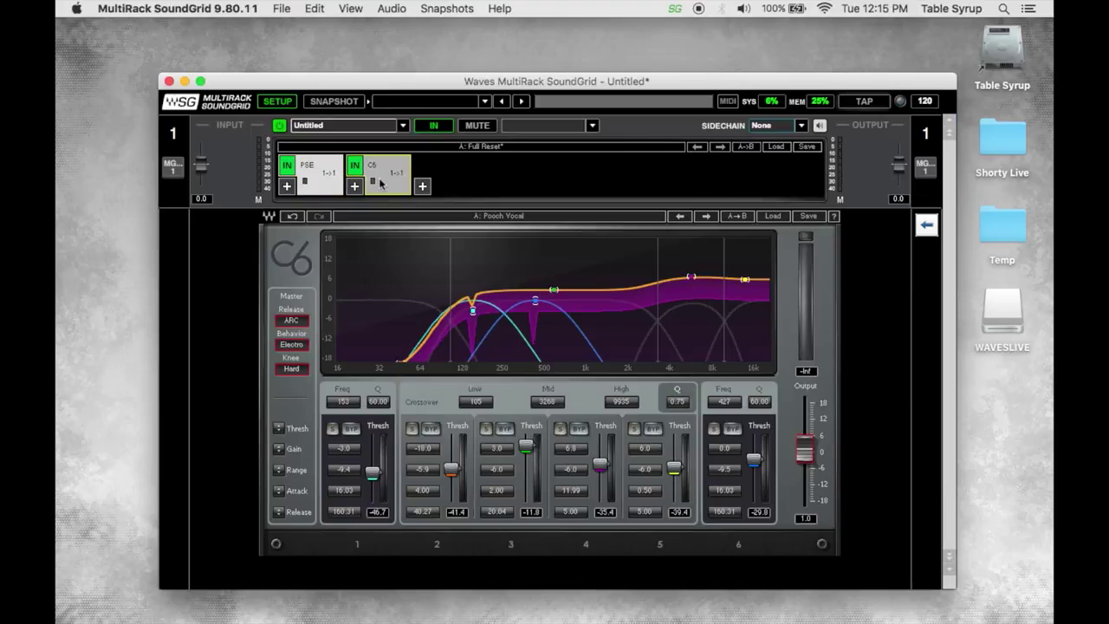
left_click(330, 175)
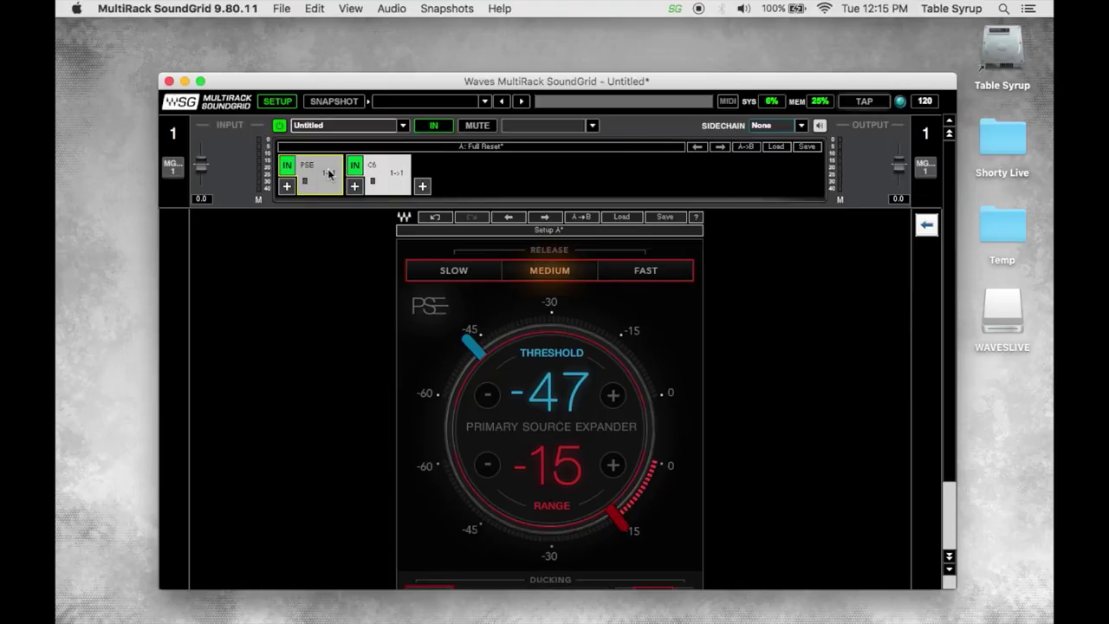
- Insert the Q10 equalizer after the C6 in rack 1 and set its band 9 to -2.5 gain at 10679 Hz
left_click(422, 187)
mouse_move(509, 238)
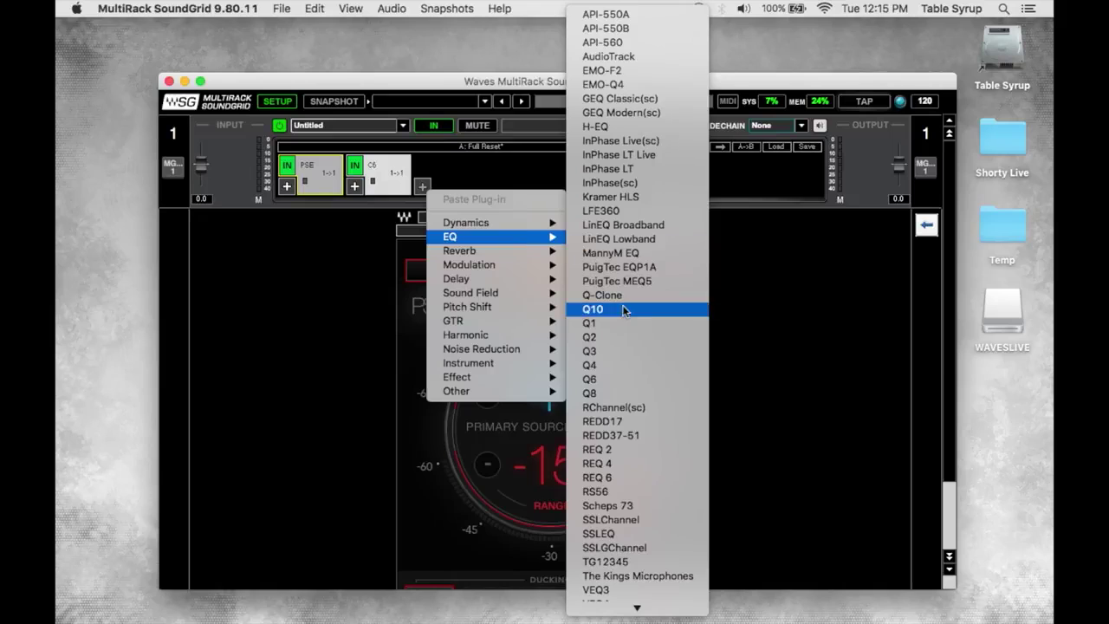
left_click(593, 309)
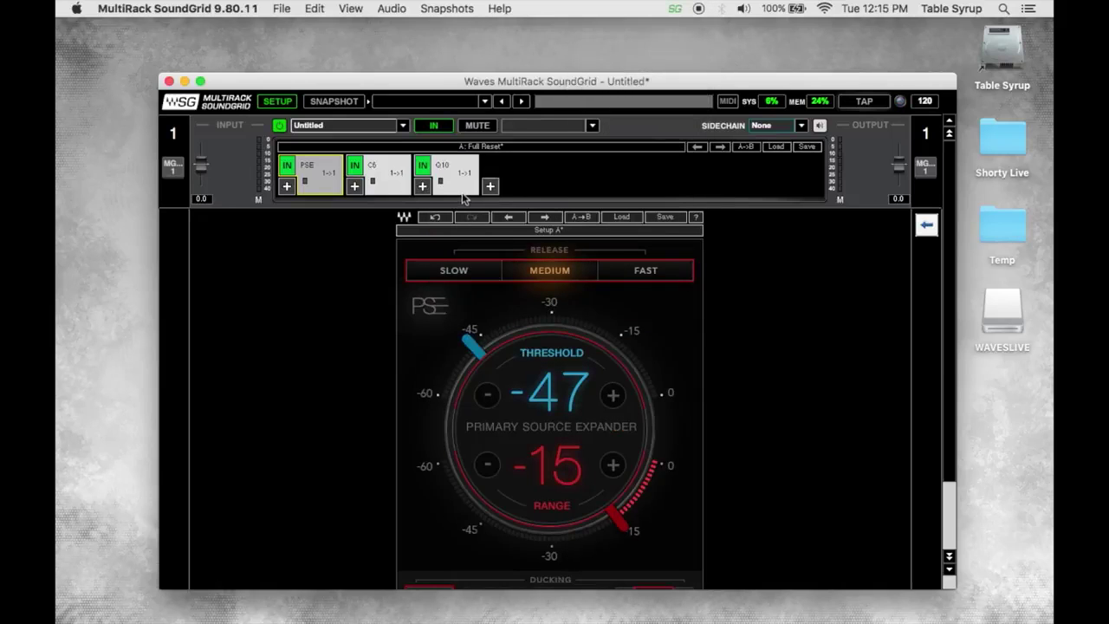
left_click(450, 176)
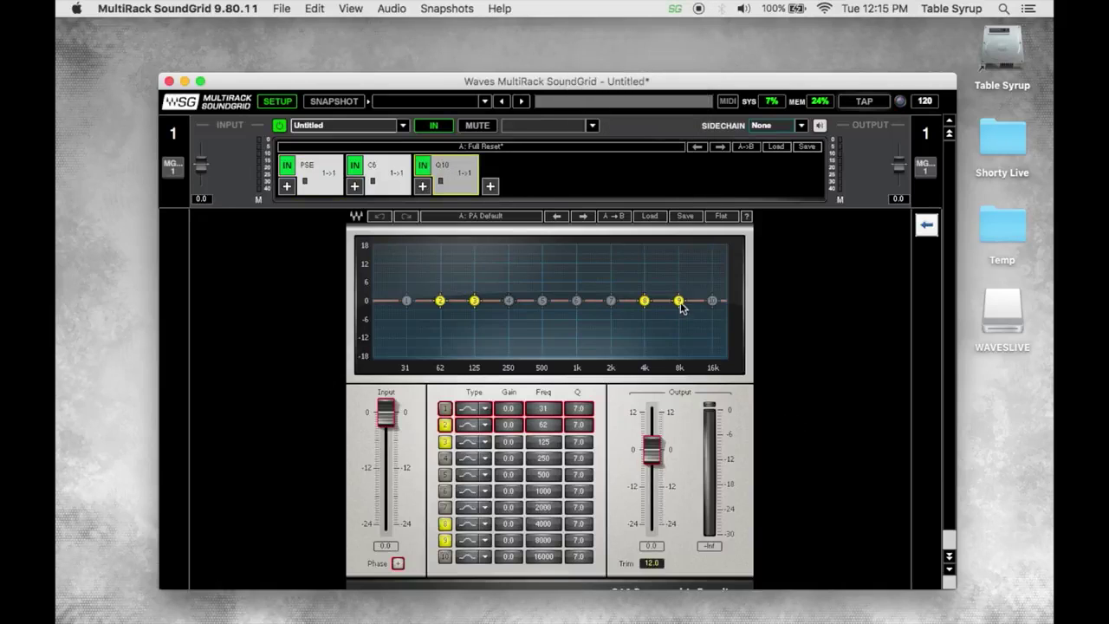
left_click_drag(680, 304, 692, 309)
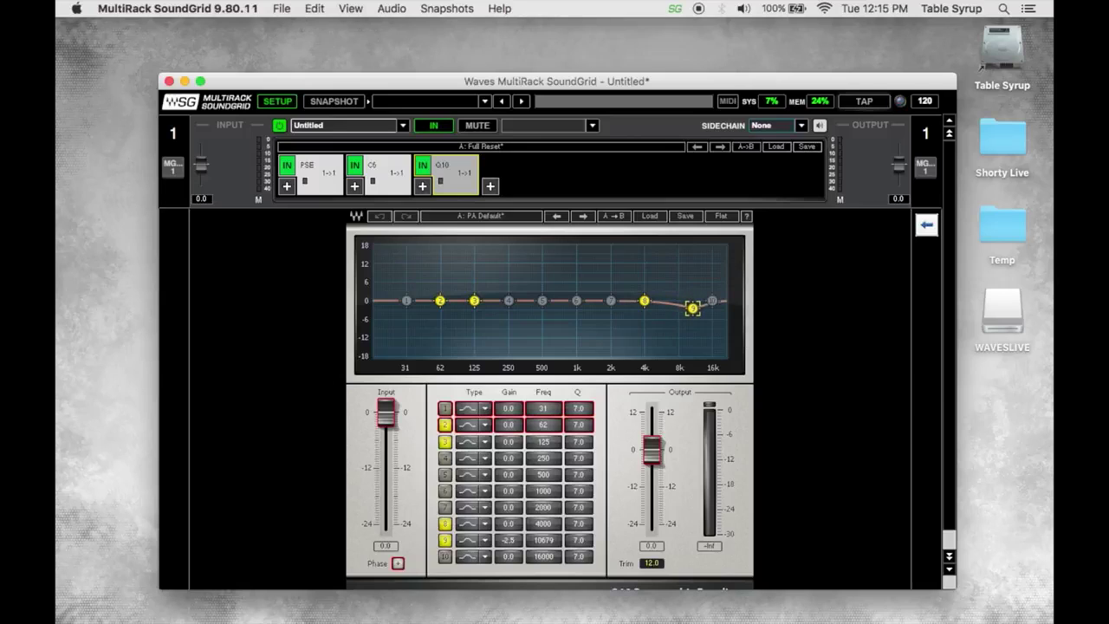
- Start saving rack 1's chain to a new preset file and create a folder named MRSG Presets on the Desktop
left_click(927, 225)
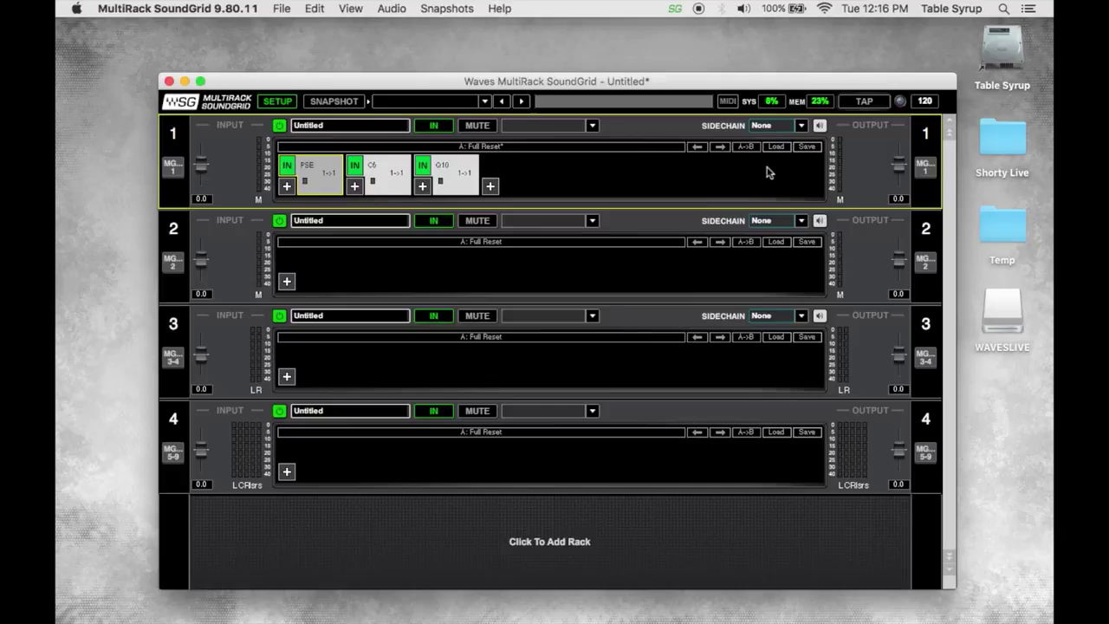
left_click(807, 147)
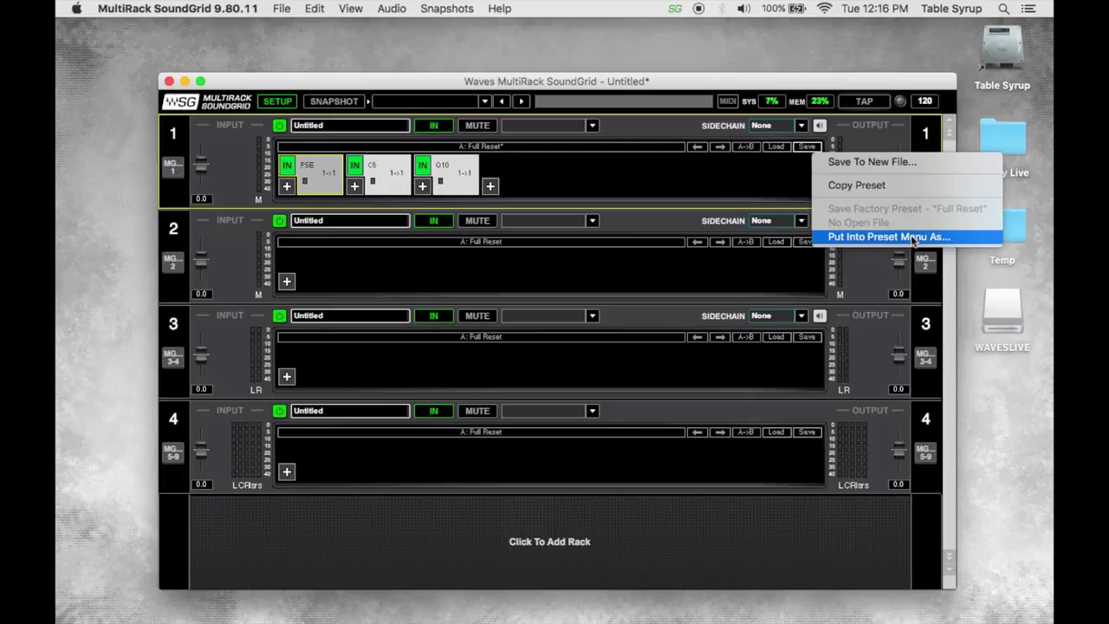
left_click(888, 164)
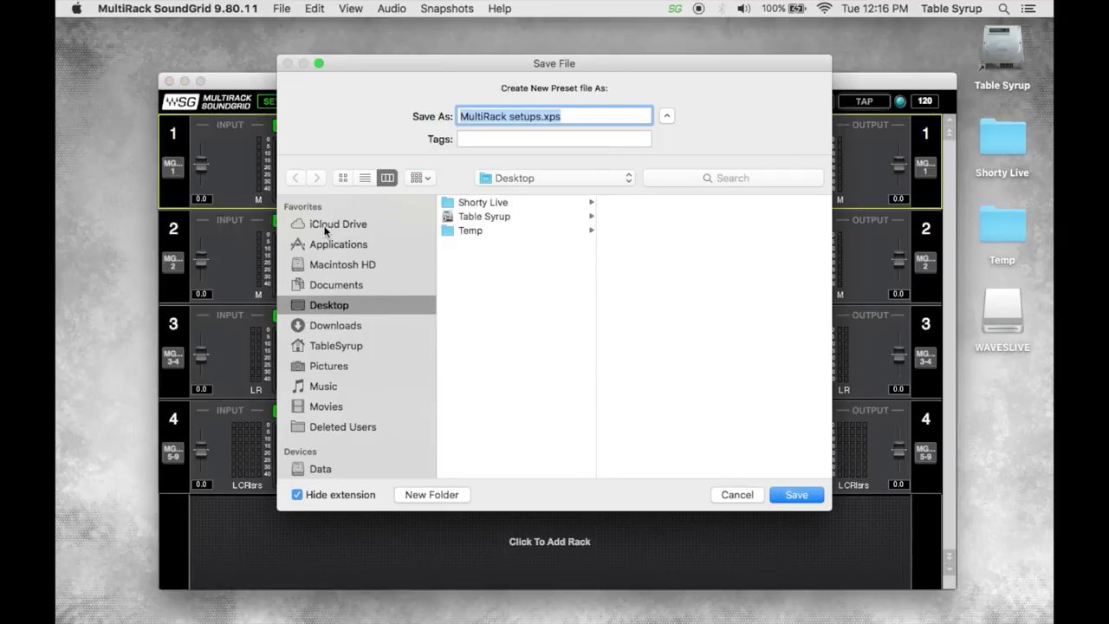
left_click(447, 499)
type("MR")
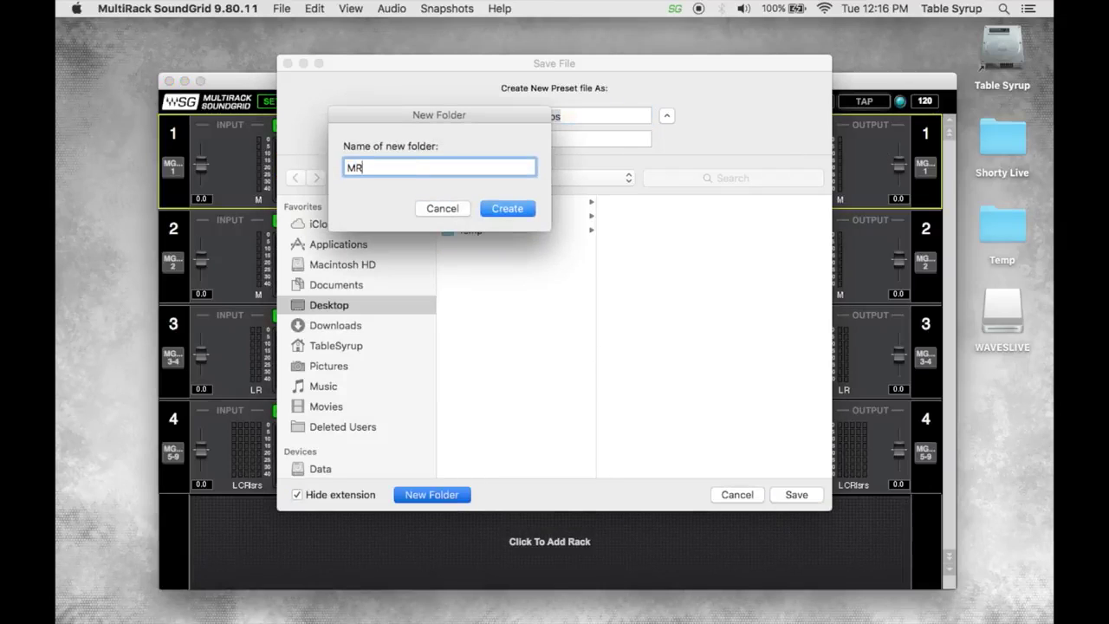
type("SG Presets")
key("Return")
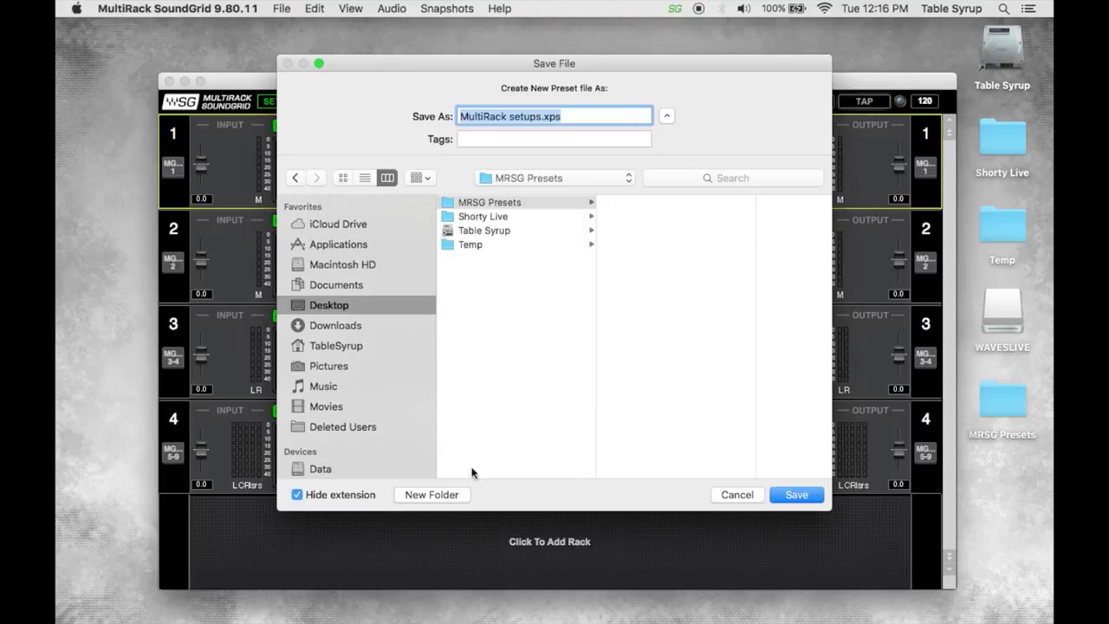
- Create a subfolder named Vocals inside the MRSG Presets folder
left_click(454, 495)
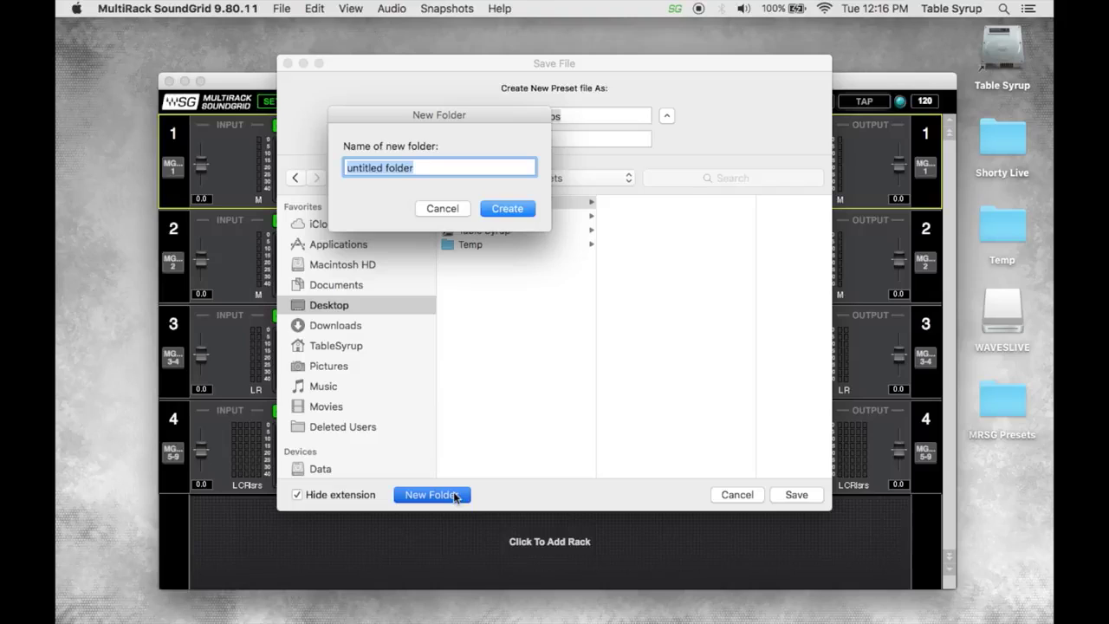
type("Vocal")
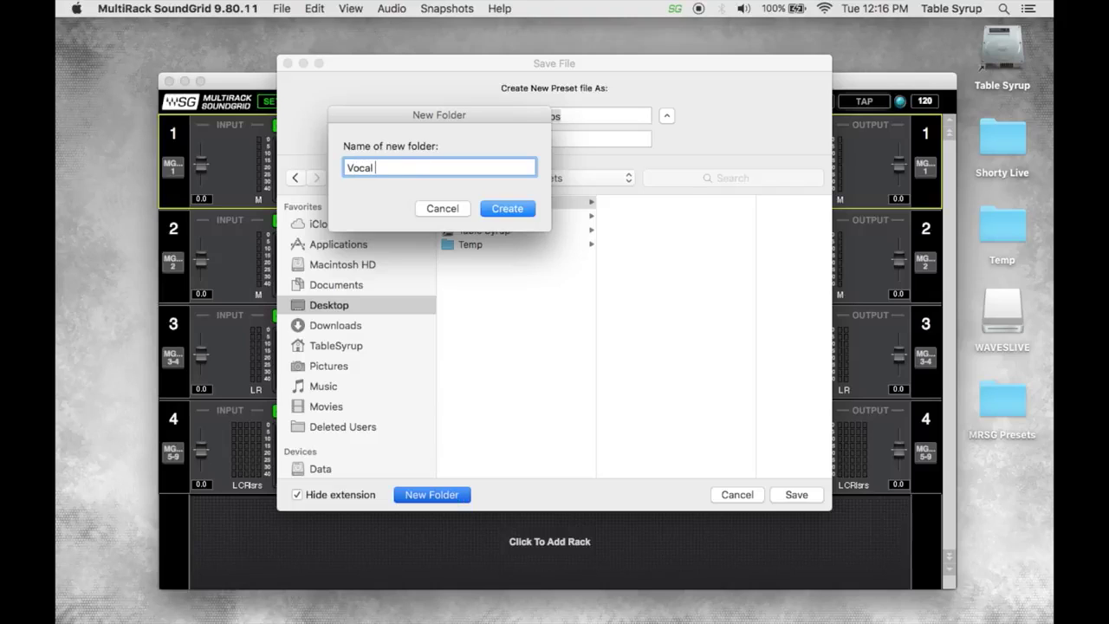
type("s")
key("Return")
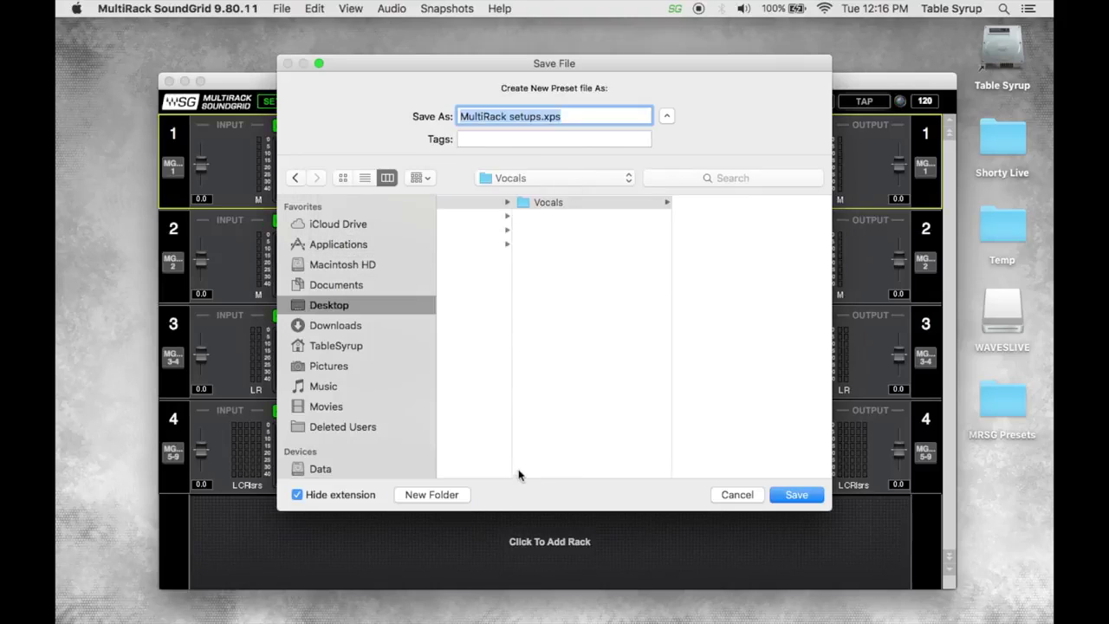
- Save the file as Vocal 1.xps in the Vocals folder, name the preset Vocal 1, and check rack 1's list of loadable presets
left_click(534, 116)
left_click_drag(543, 116, 449, 103)
type("Vocal 1")
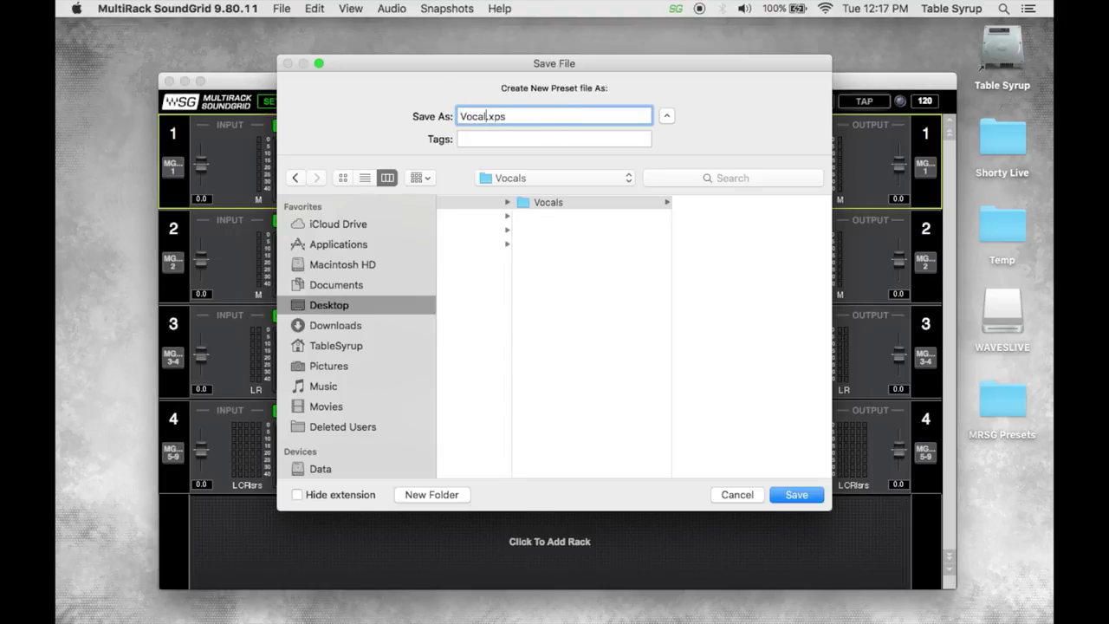
key("Return")
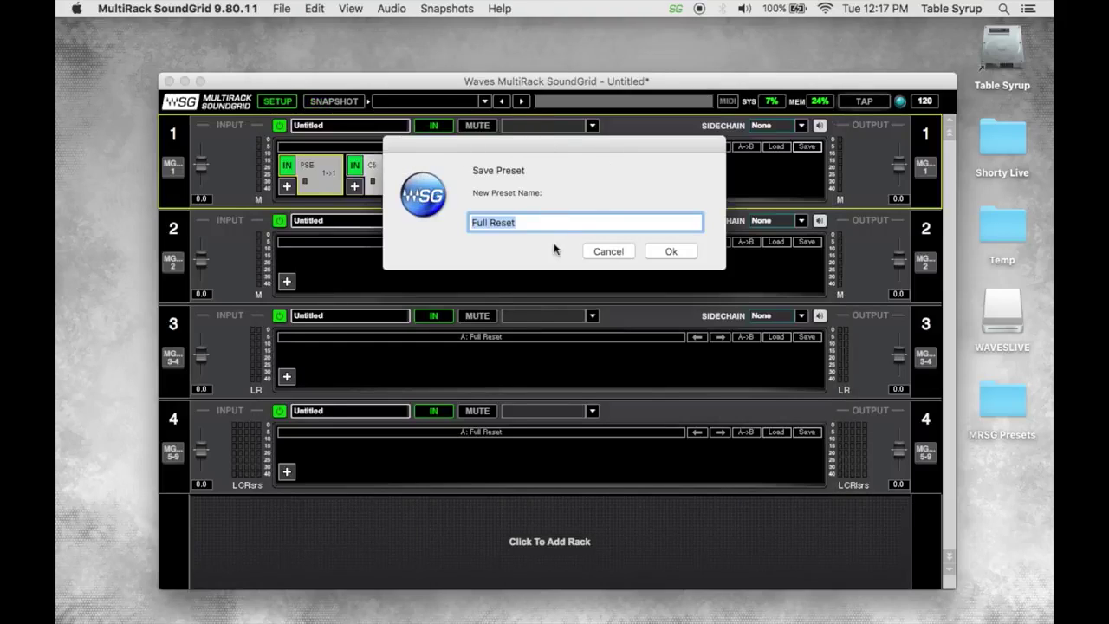
type("Vocal 1")
key("Return")
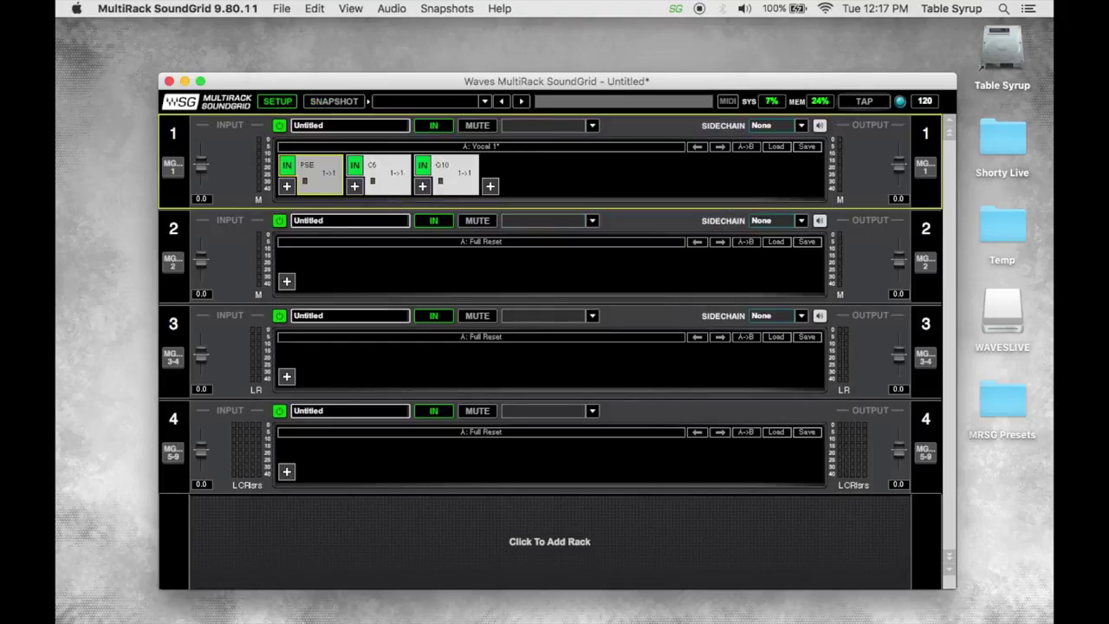
left_click(789, 153)
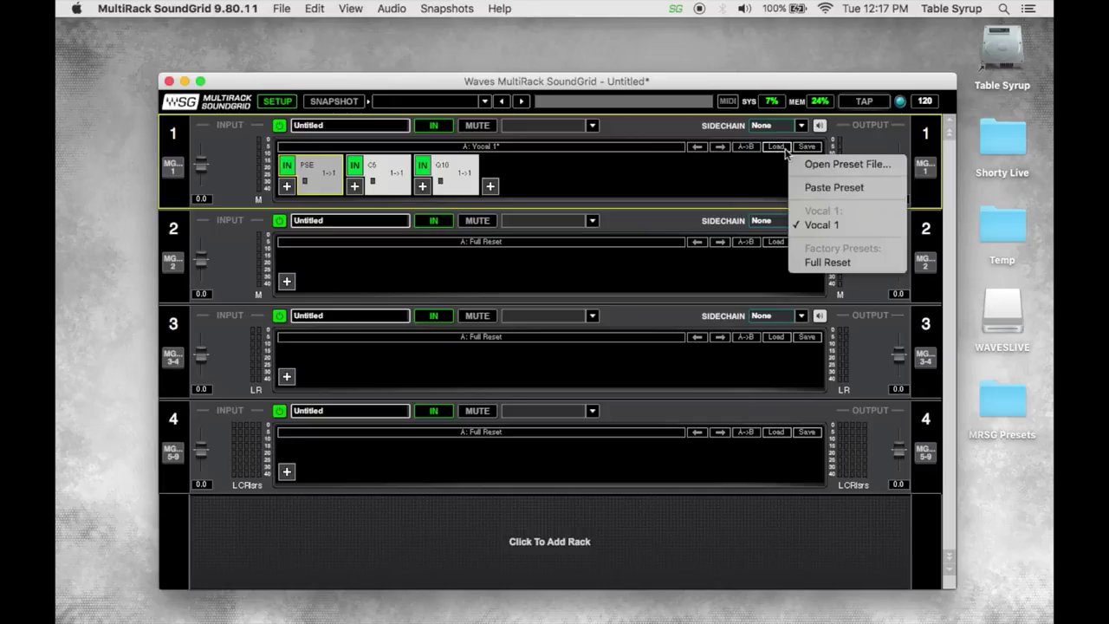
left_click(698, 176)
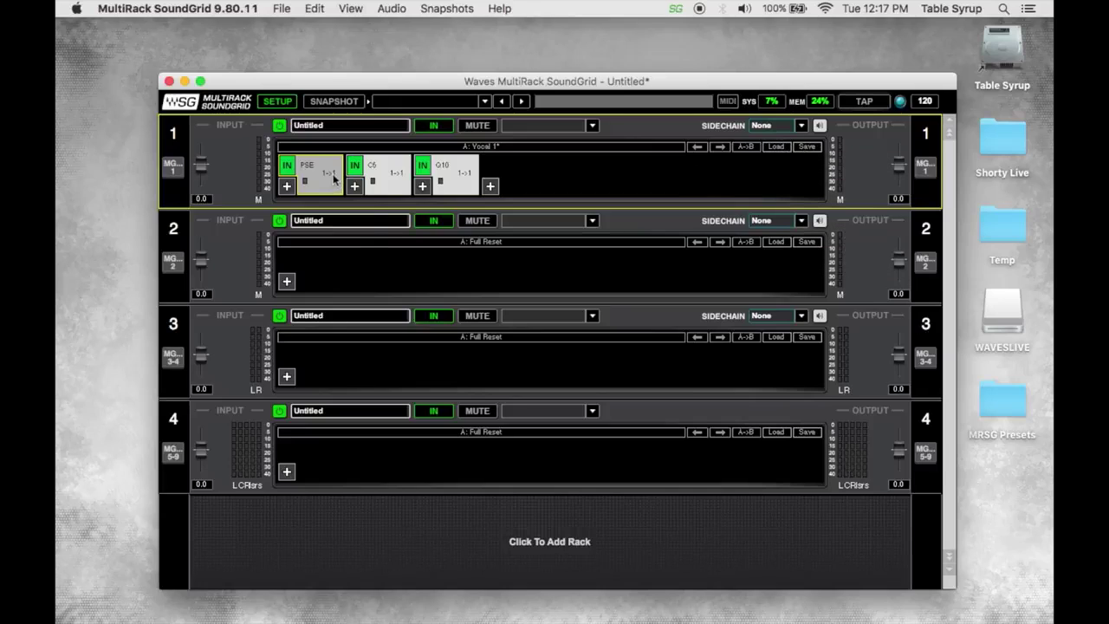
- Load the preset file Vocal 1.xps from the Desktop's MRSG Presets/Vocals folder into rack 2
left_click(248, 262)
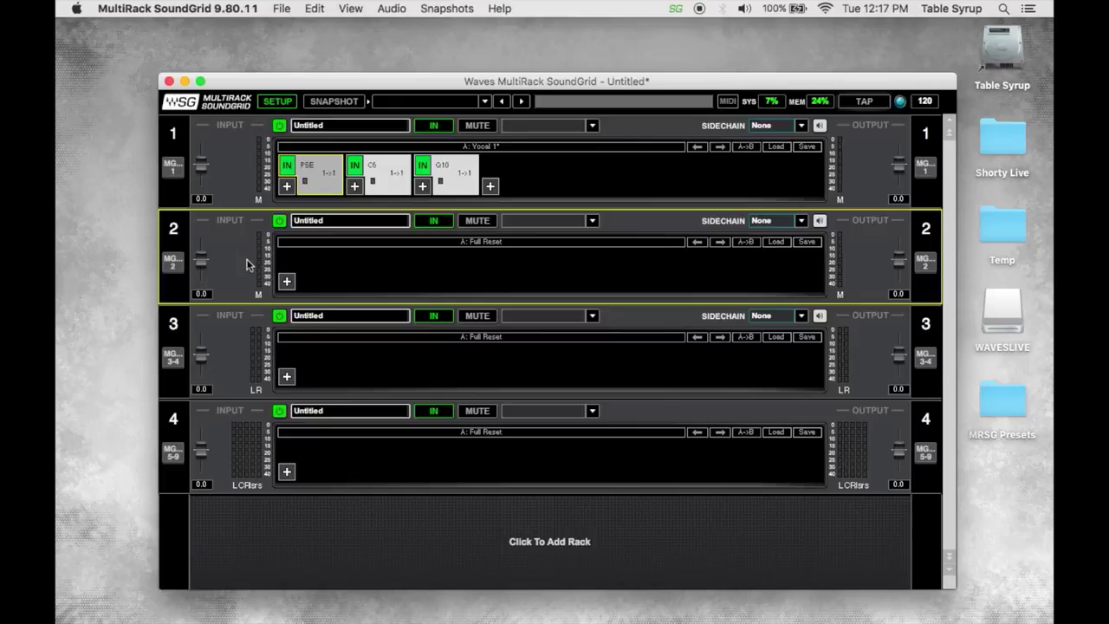
left_click(776, 243)
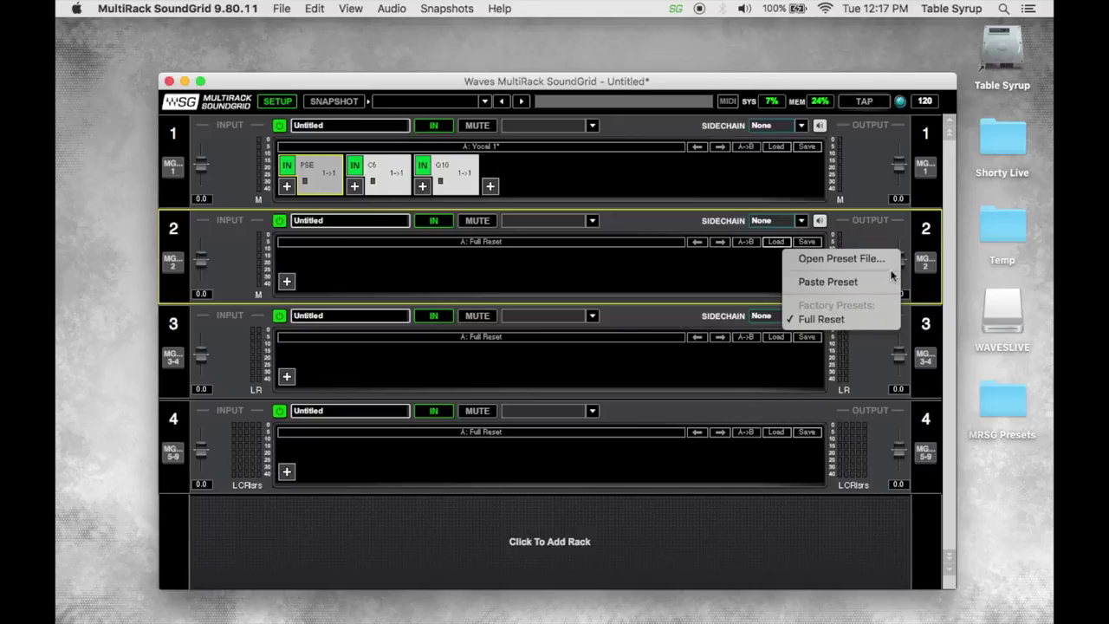
left_click(837, 319)
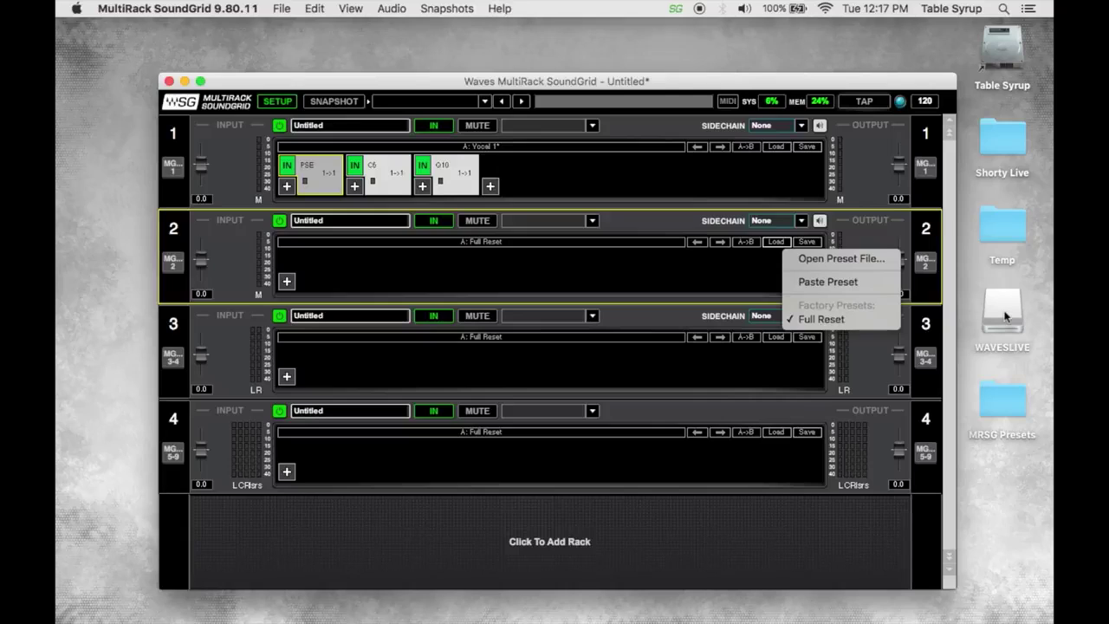
left_click(836, 259)
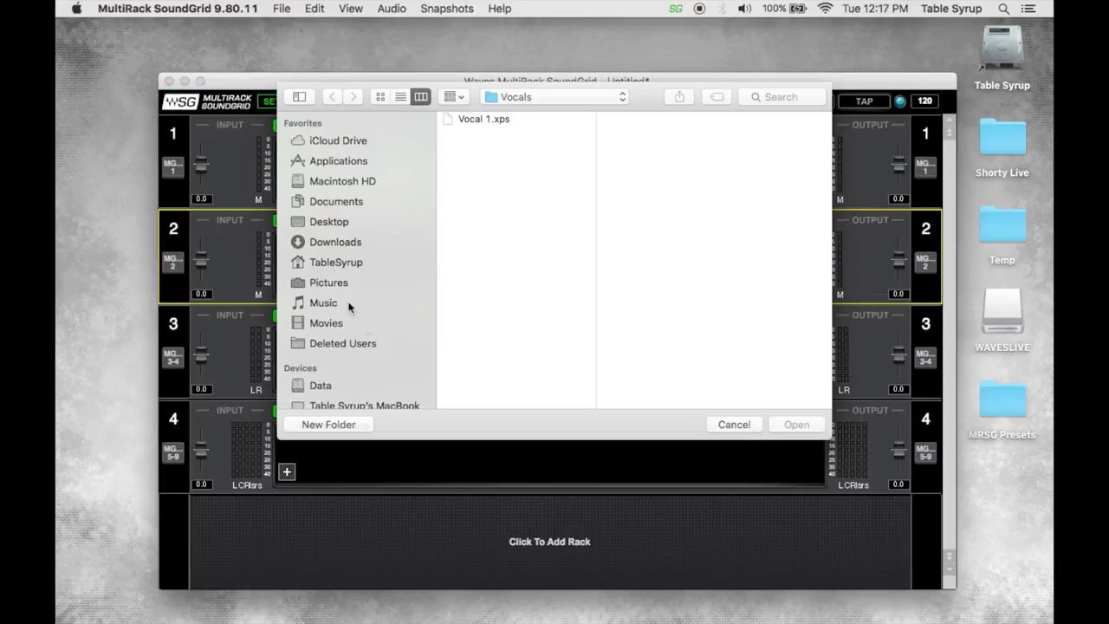
left_click(325, 222)
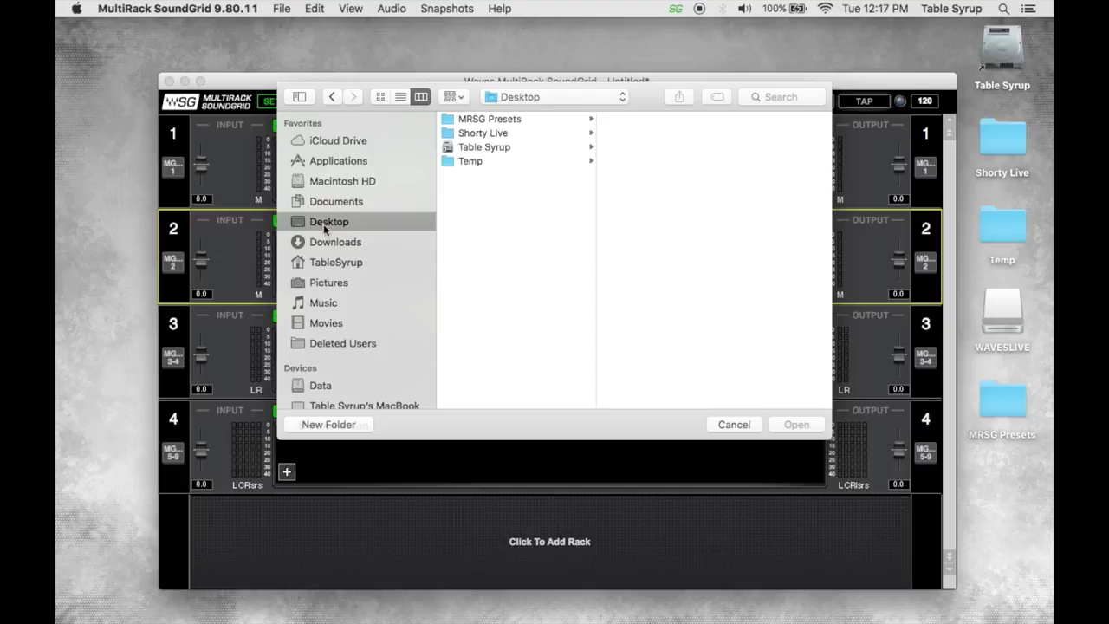
left_click(515, 119)
left_click(633, 126)
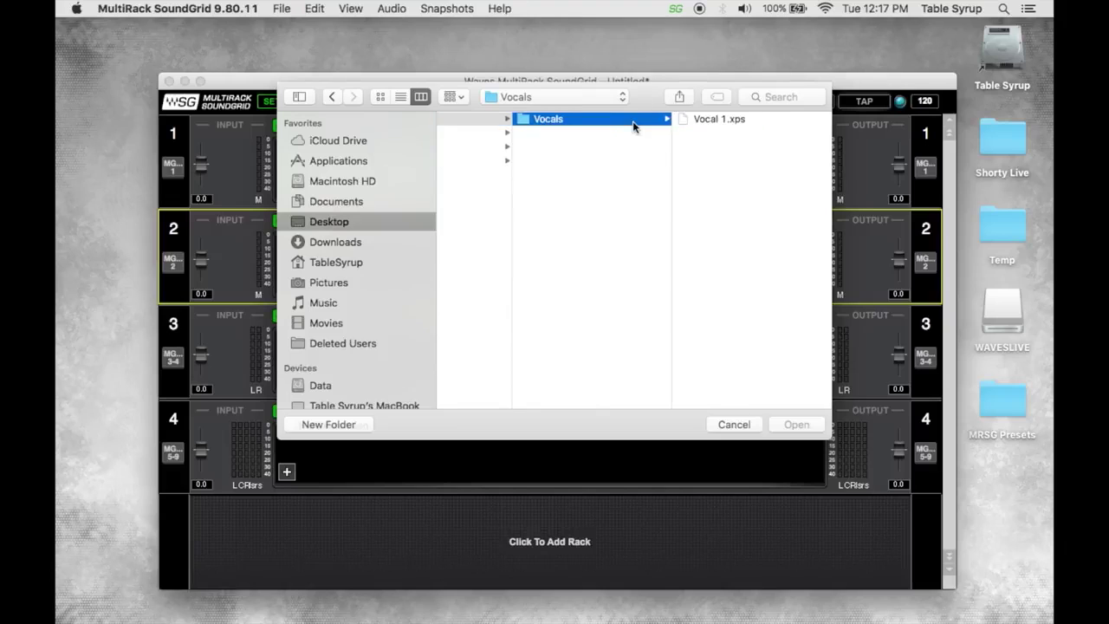
left_click(700, 123)
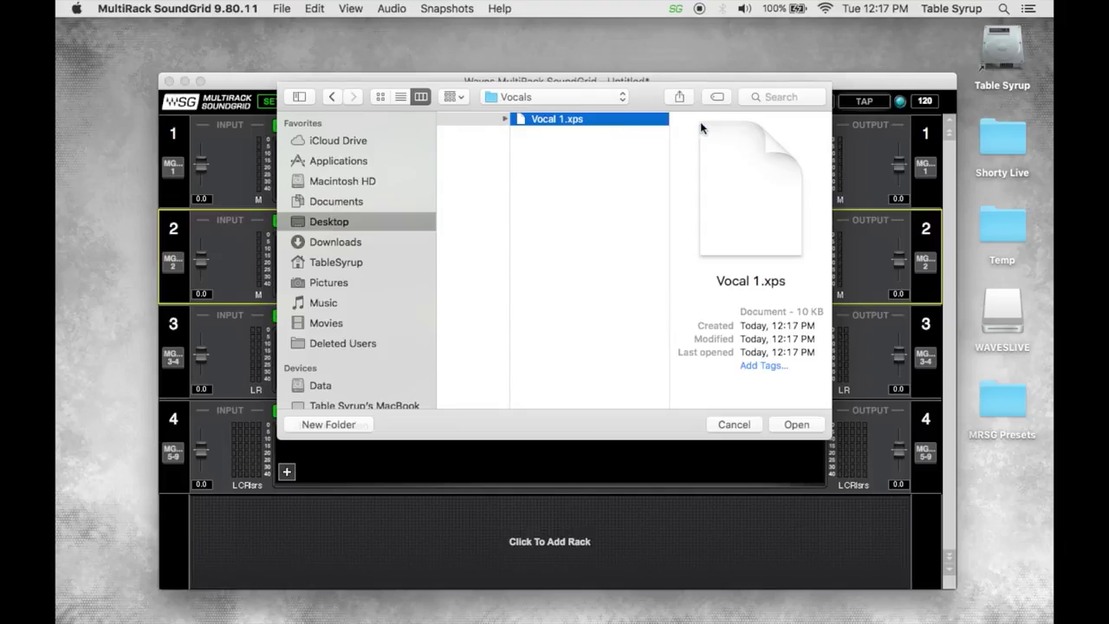
left_click(794, 423)
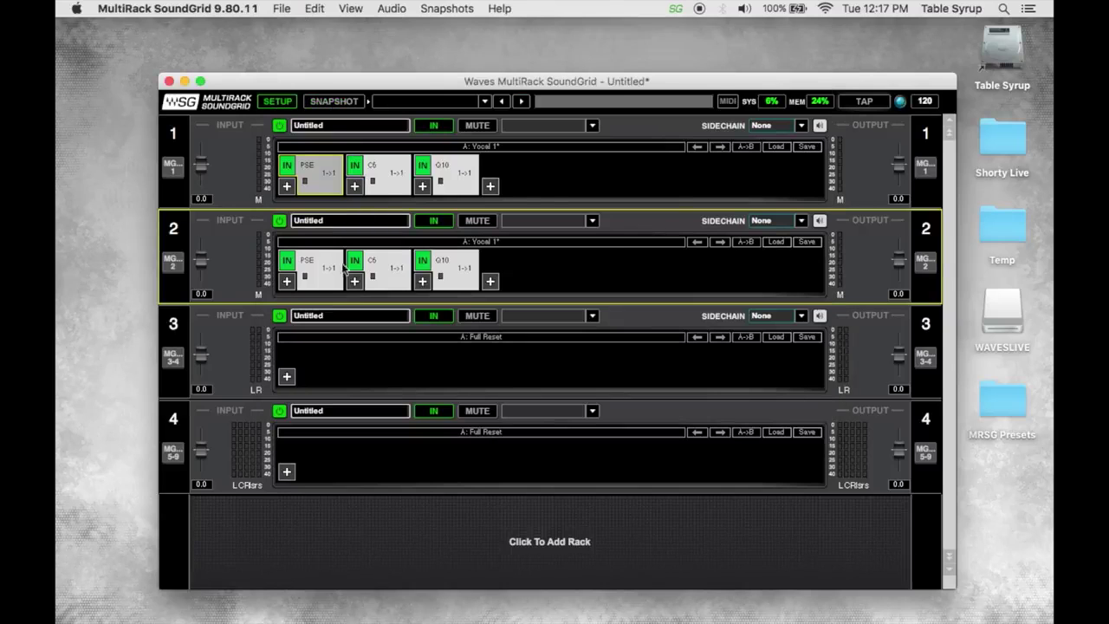
- Duplicate rack 1 with its plug-in chain, and delete the duplicate, rack 5
left_click(678, 184)
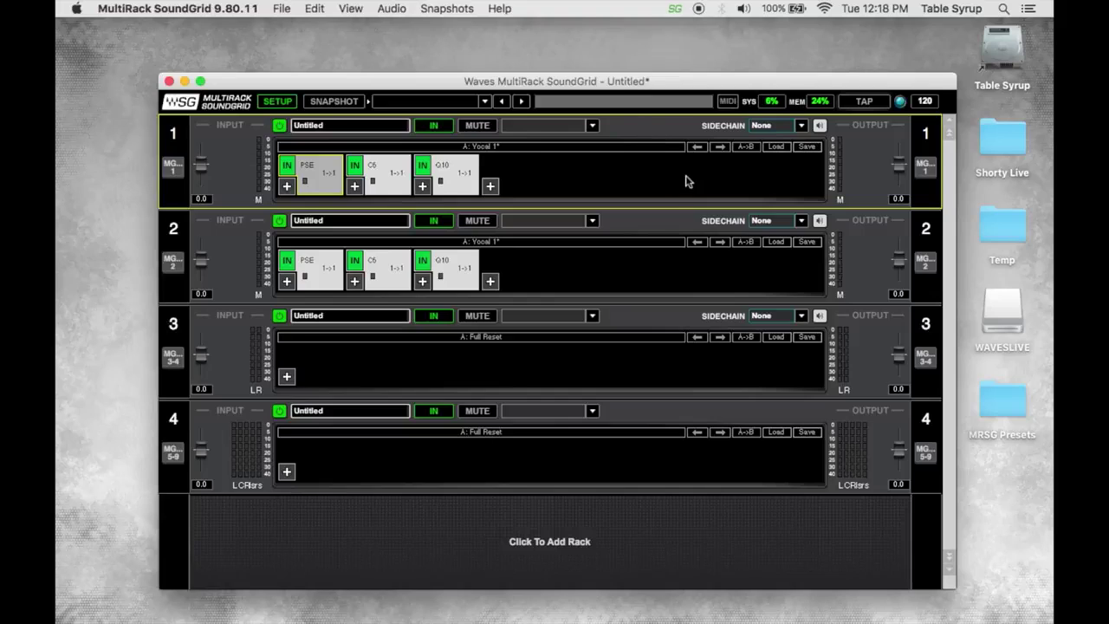
right_click(245, 167)
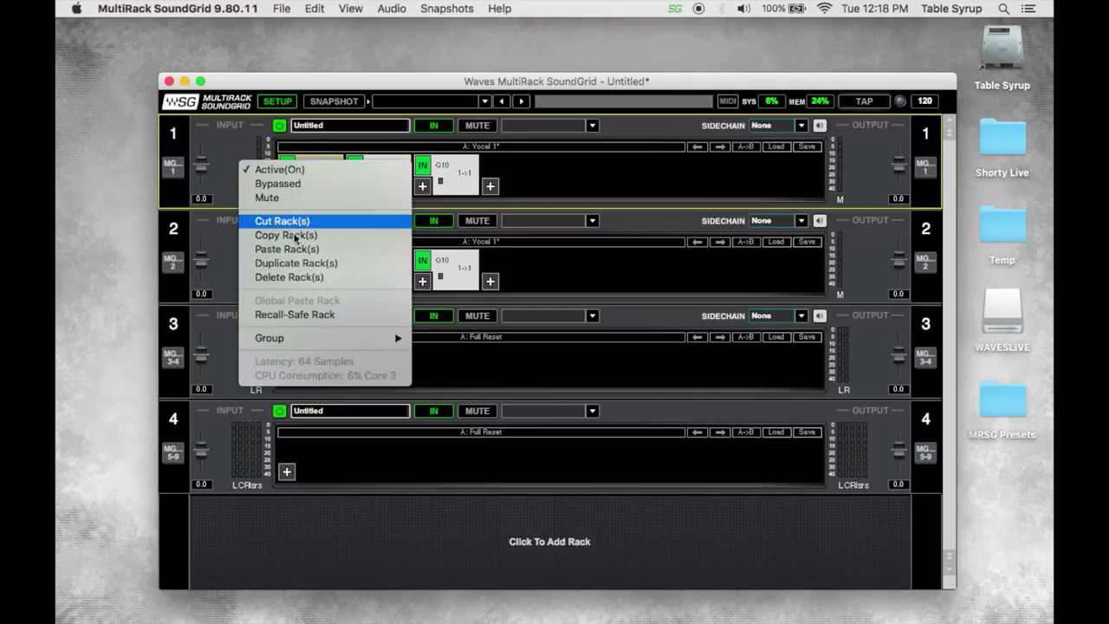
left_click(304, 263)
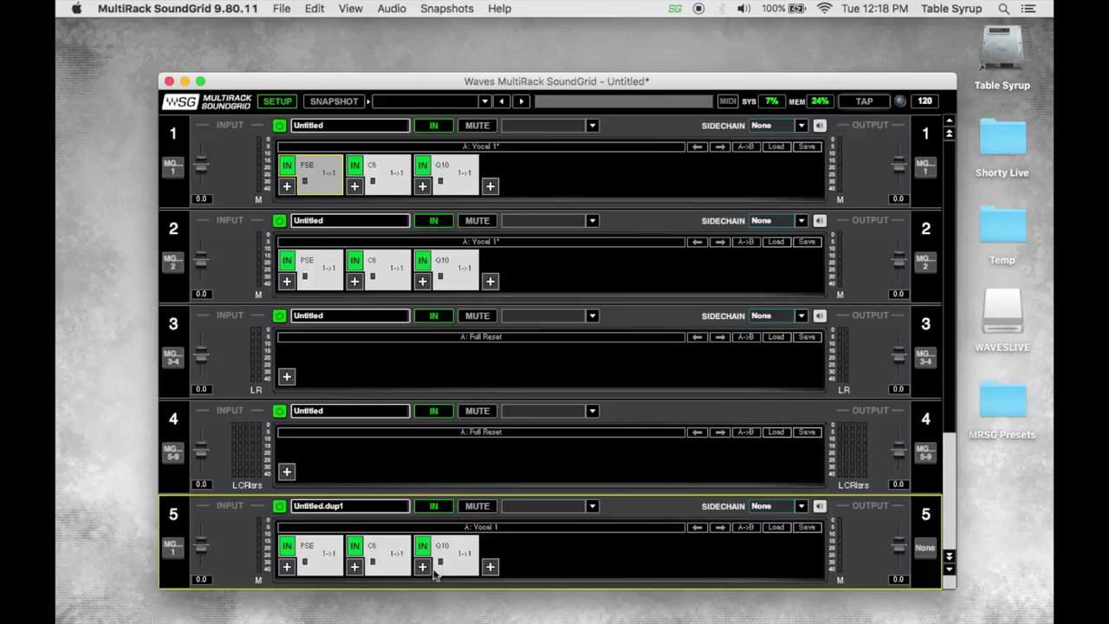
right_click(228, 546)
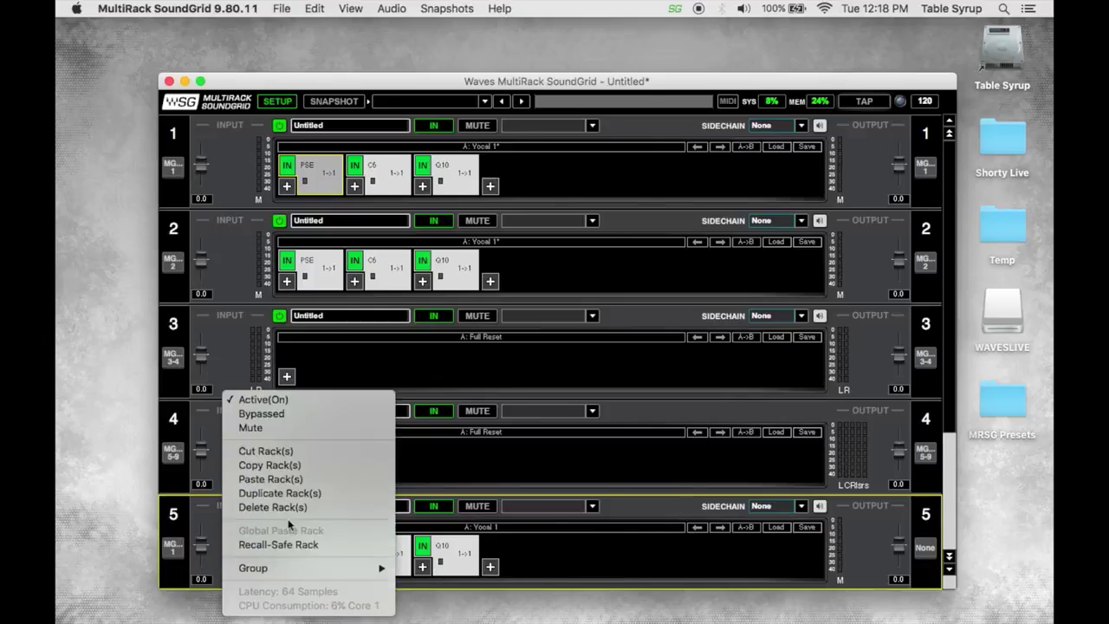
left_click(287, 509)
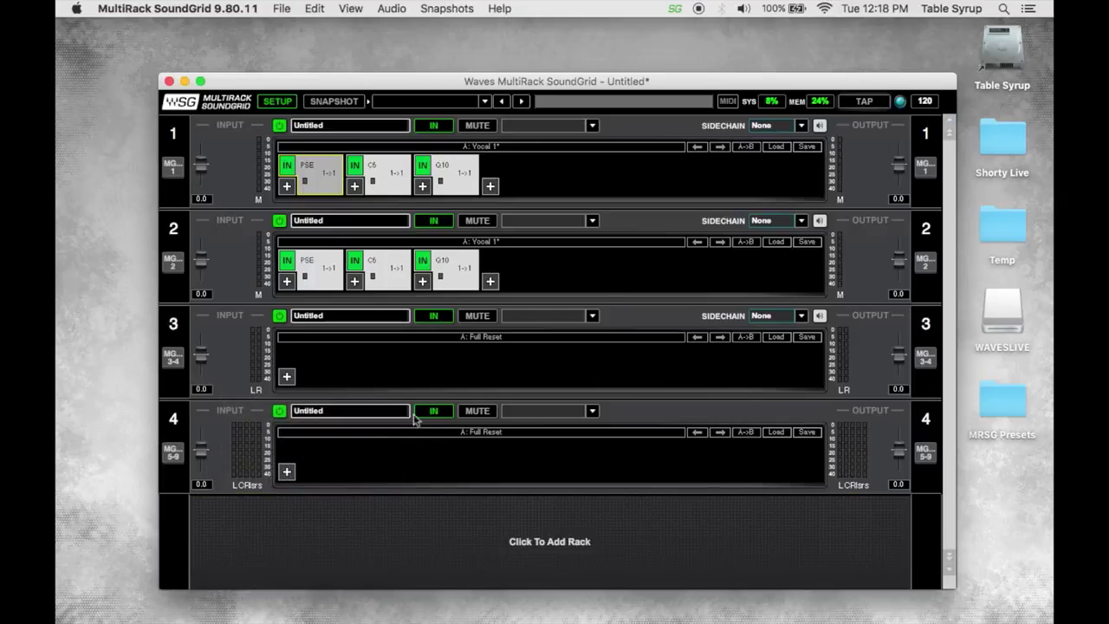
- Remove the Q10 from rack 2's chain and insert a new Q10 equalizer after the C6
left_click(461, 277)
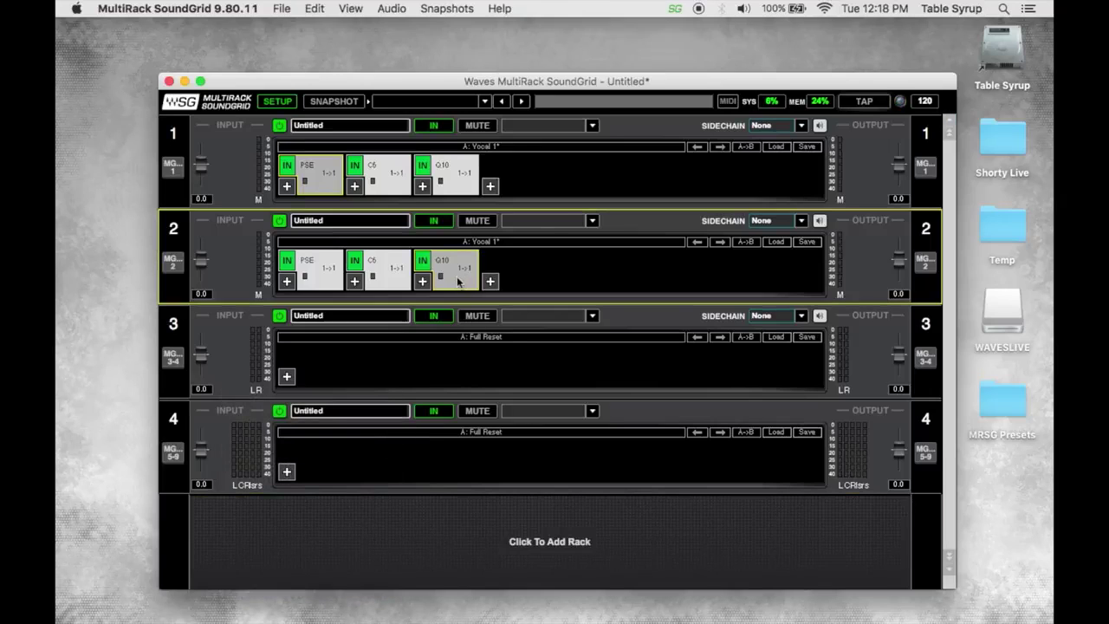
left_click_drag(455, 267, 481, 362)
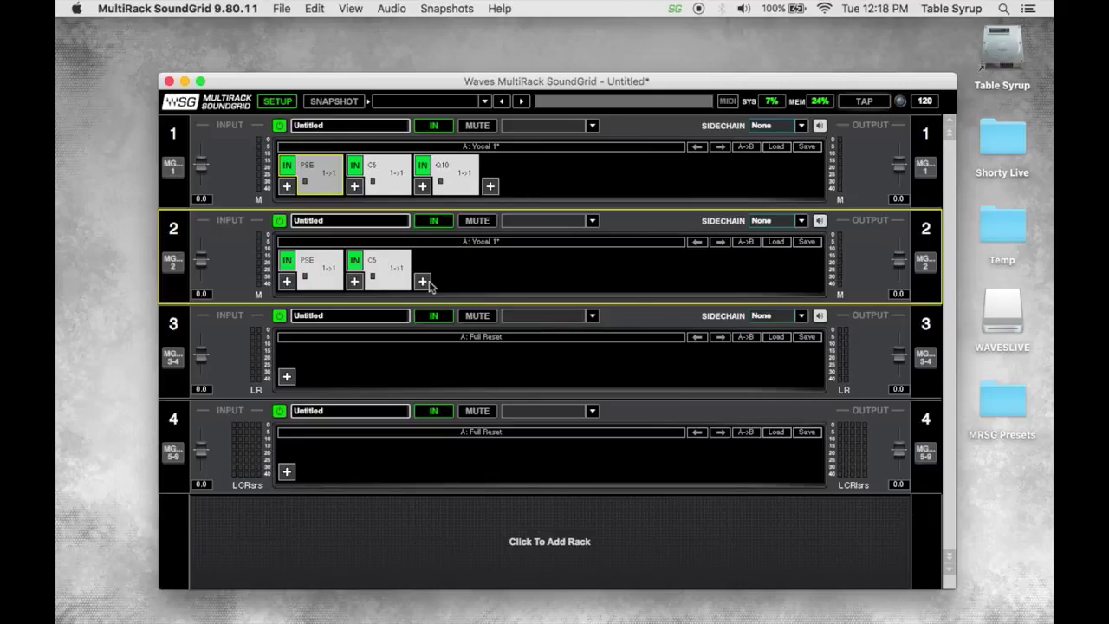
left_click(422, 281)
mouse_move(523, 344)
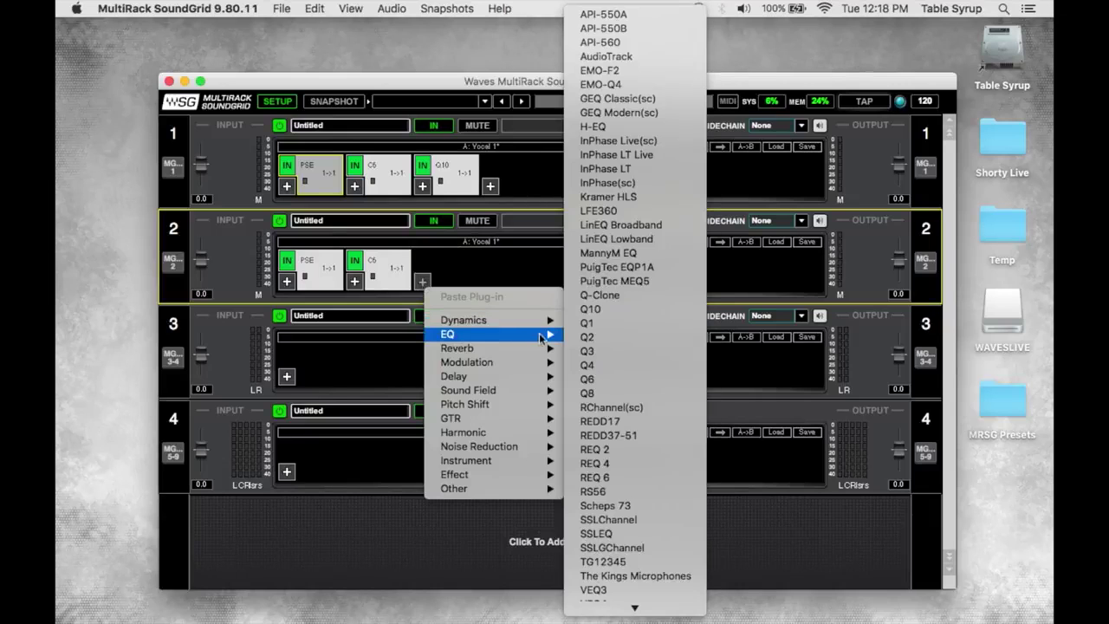
left_click(611, 310)
- Switch rack 2's Q10 in and out of bypass several times, bypass and reactivate the whole rack, and leave both active
left_click(428, 265)
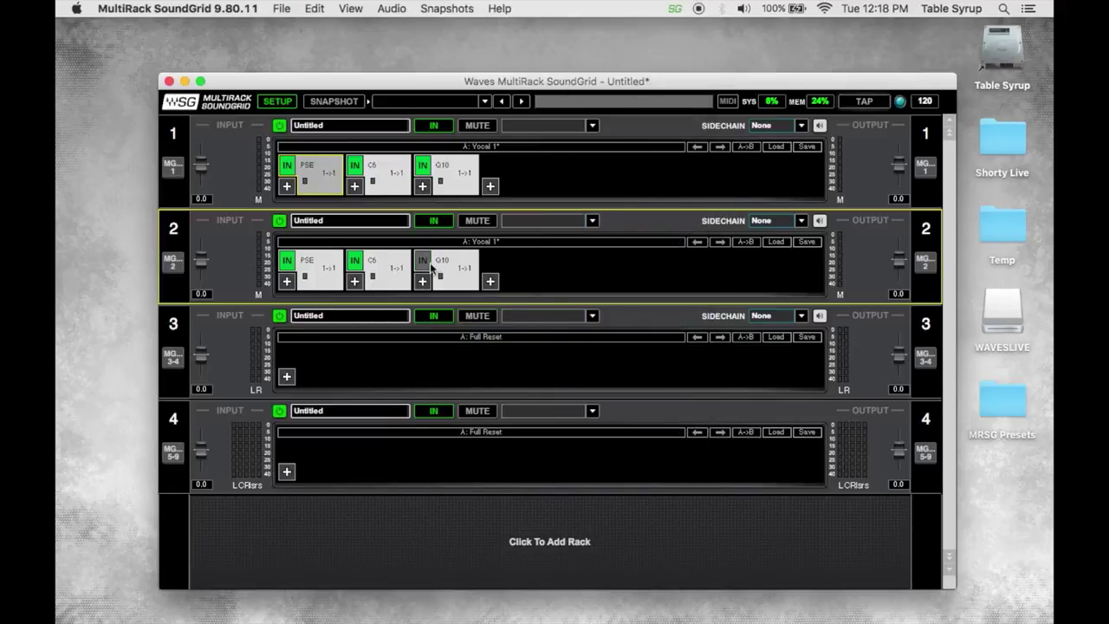
left_click(424, 265)
left_click(424, 263)
left_click(424, 262)
left_click(424, 262)
left_click(438, 224)
left_click(439, 224)
left_click(424, 261)
- Disable the Q10 plug-in in rack 2 and enable it again
right_click(458, 271)
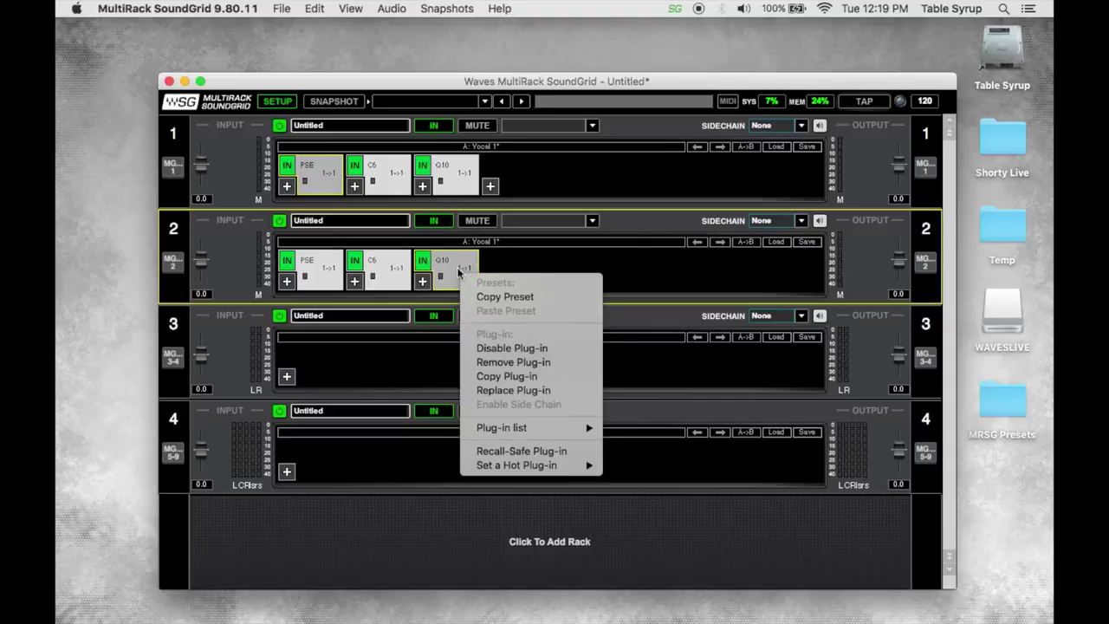
left_click(501, 350)
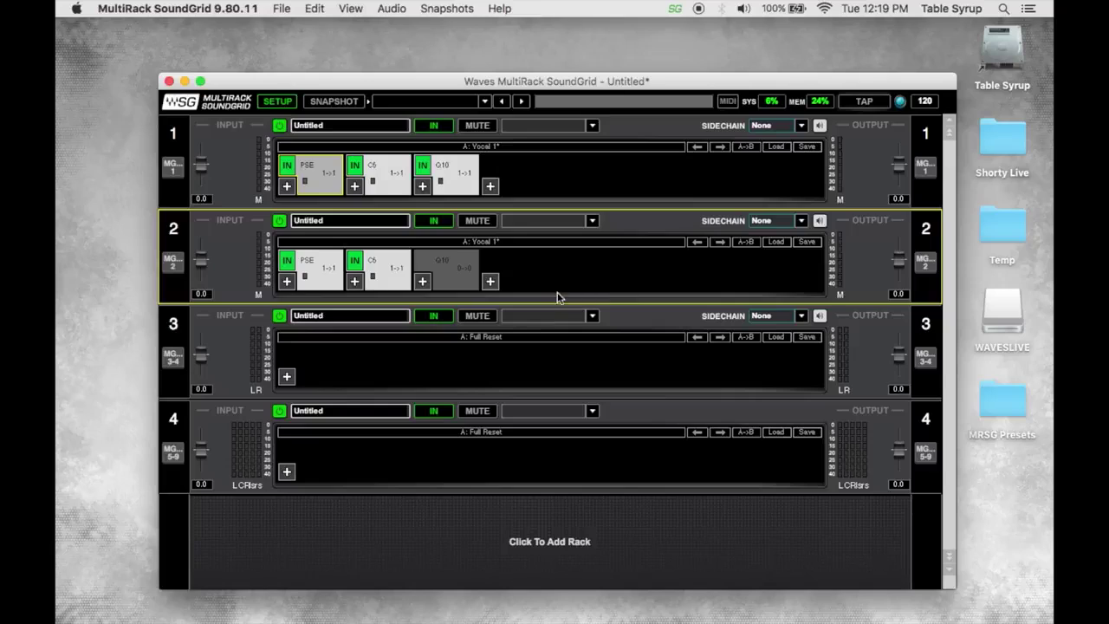
right_click(458, 275)
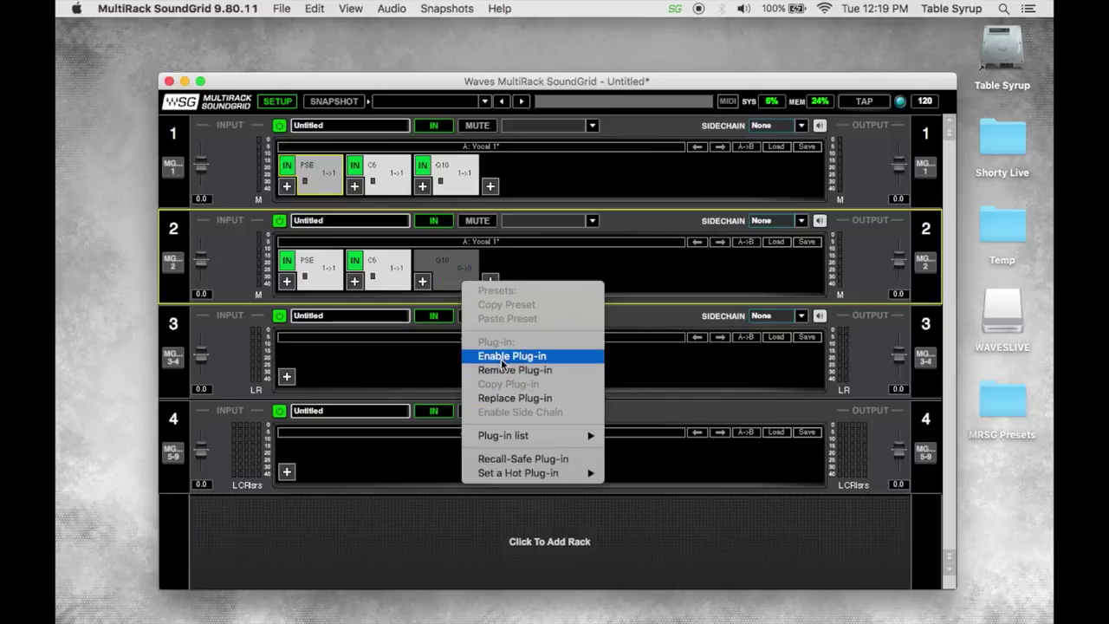
left_click(502, 362)
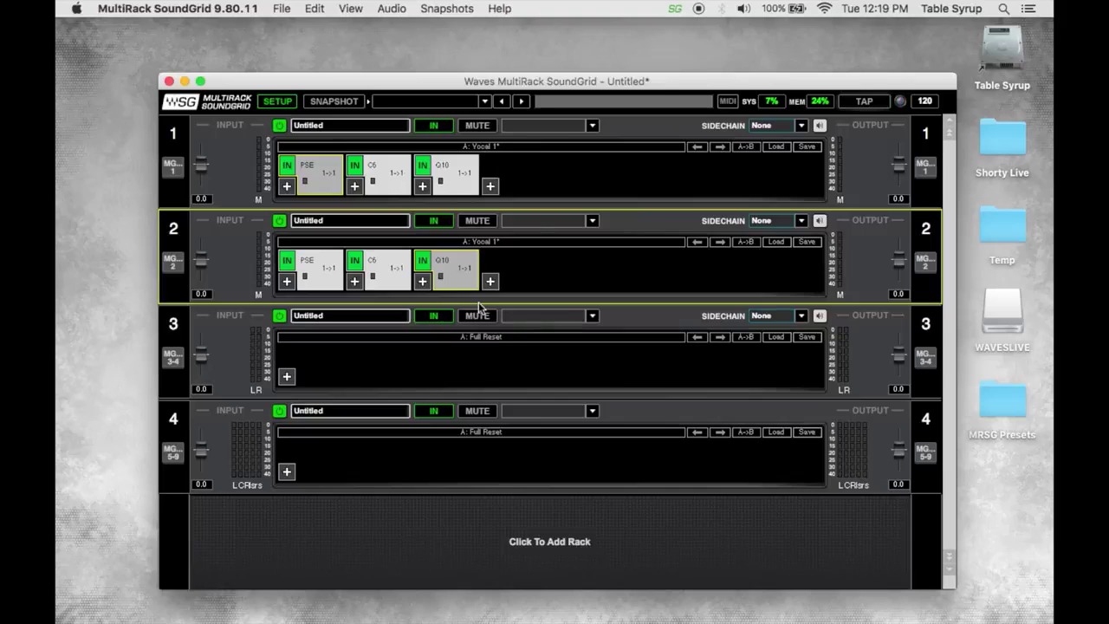